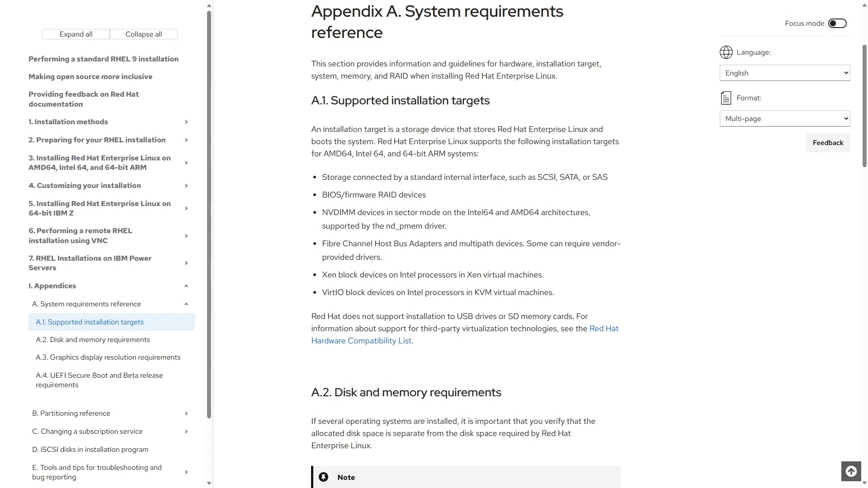
Scroll the appendix down to the A.2 Disk and memory requirements section.
scroll(465, 244, down, 8)
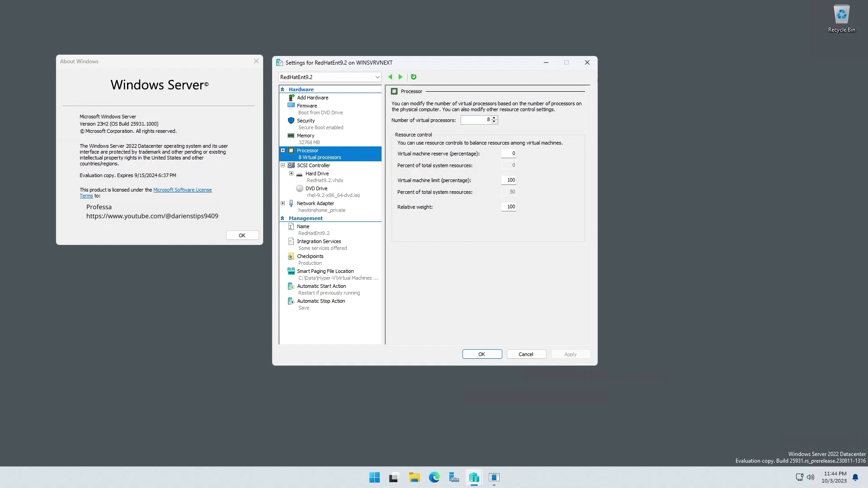
View the VM's memory allocation in its Hyper-V settings.
click(305, 135)
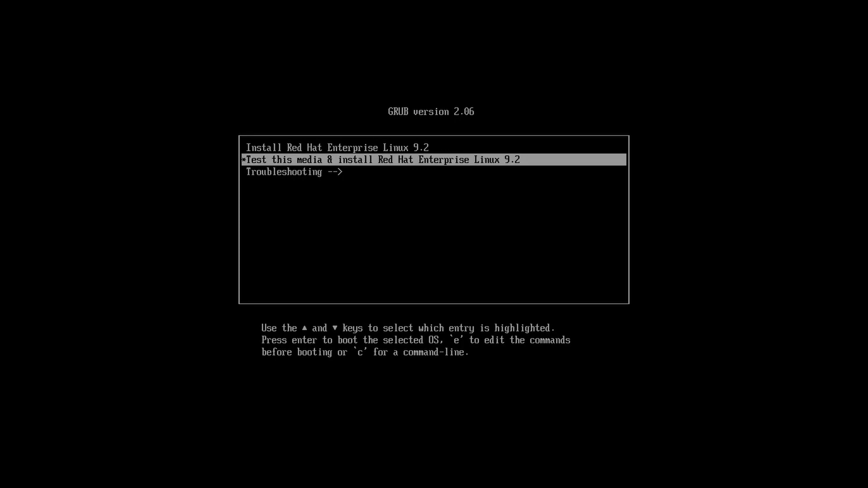
Boot from the GRUB menu into the Red Hat Enterprise Linux 9.2 installer.
key(Return)
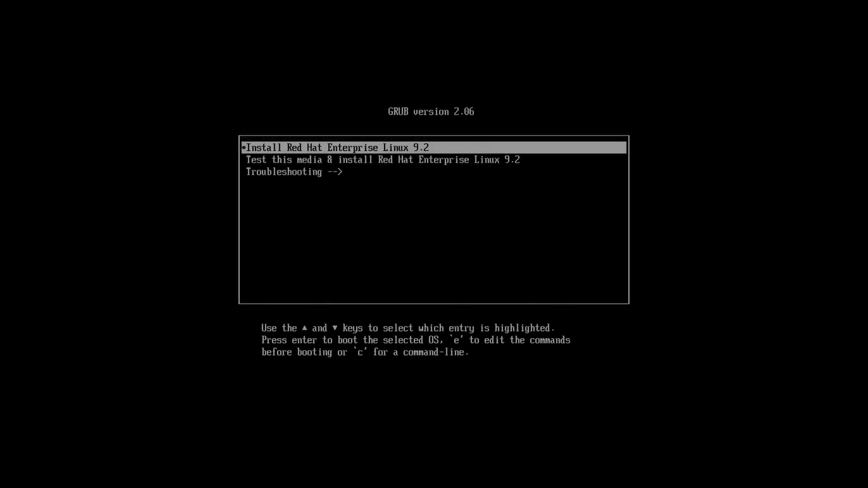
key(Return)
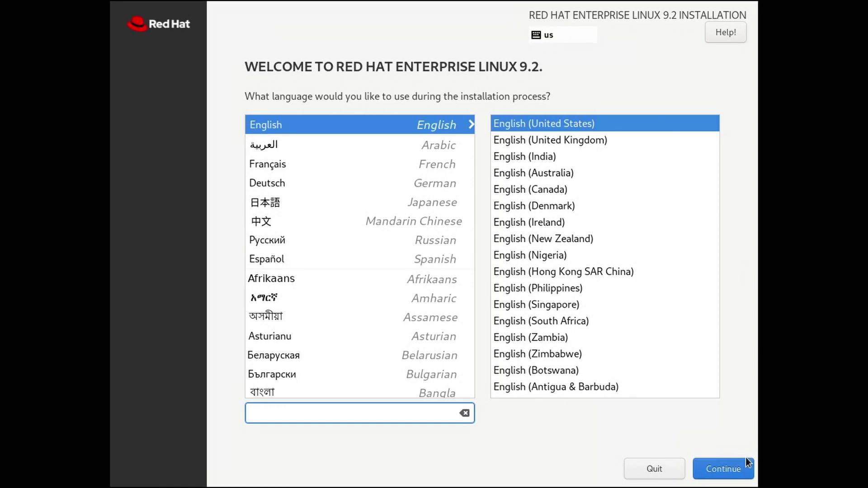
Accept English (United States) as the language, then go to Network & Host Name.
click(734, 471)
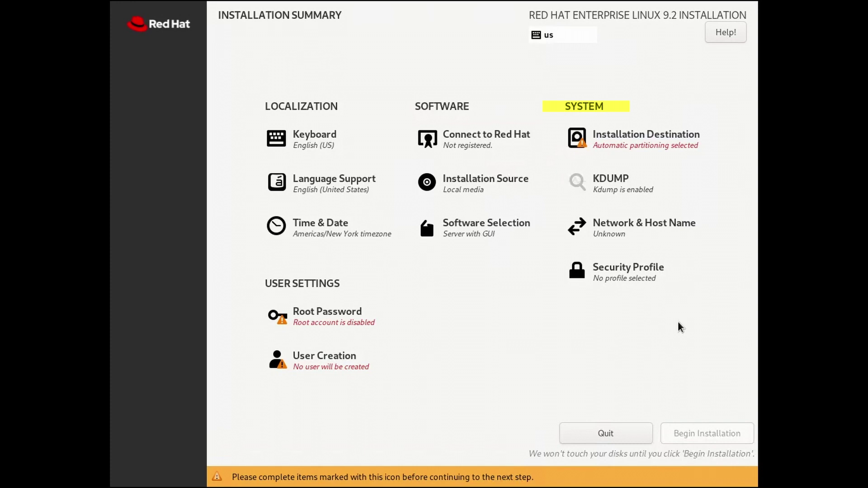
click(613, 229)
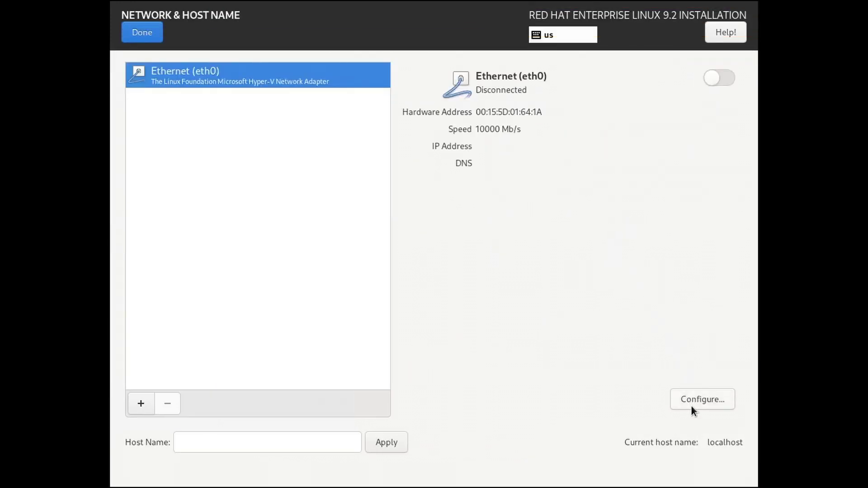
Switch eth0's IPv4 addressing method to Manual.
click(692, 401)
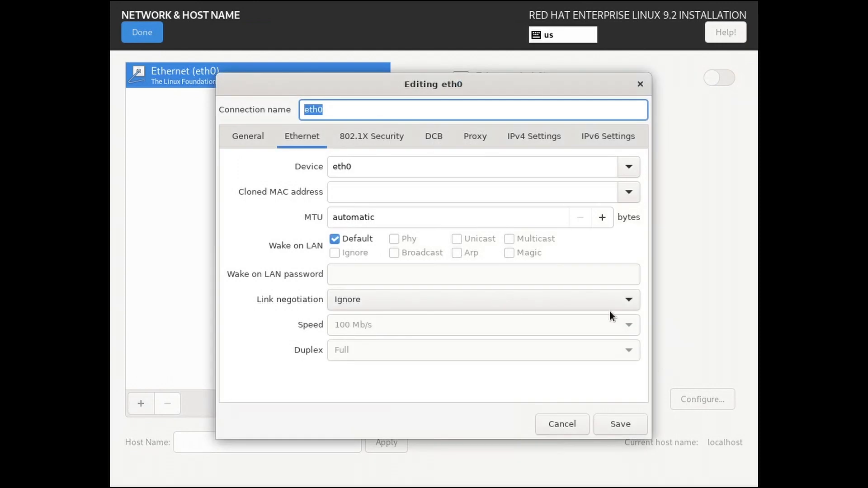
click(539, 137)
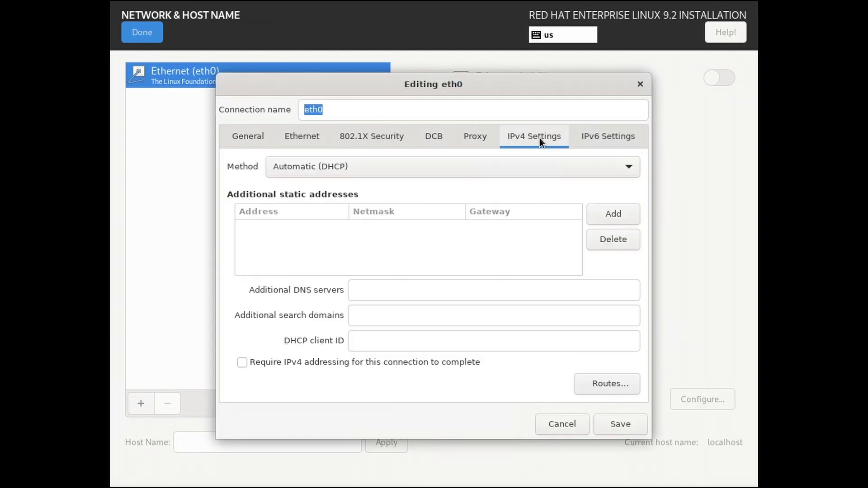
click(514, 170)
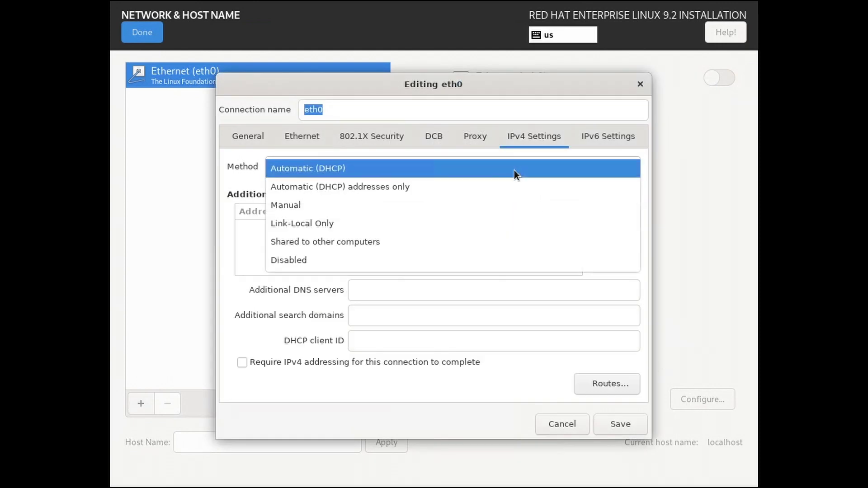
click(488, 208)
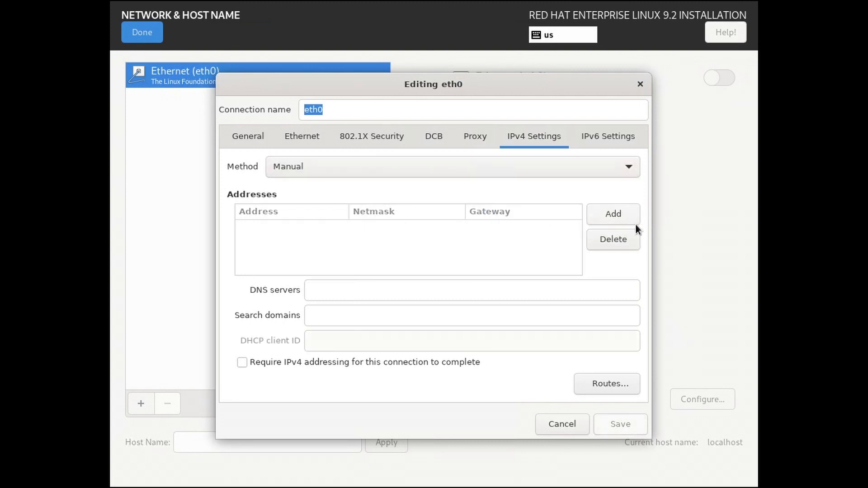
Add static address 10.20.23.92 with netmask 24 and gateway 10.20.23.1.
click(620, 213)
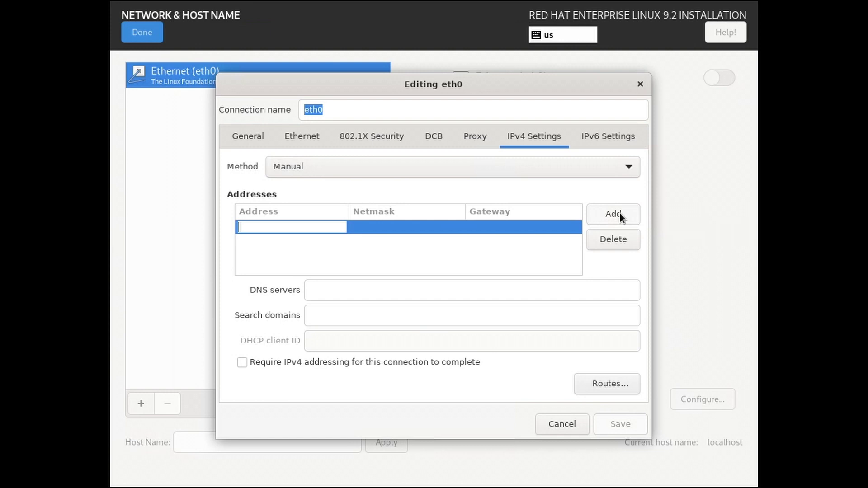
text(10.20.23.)
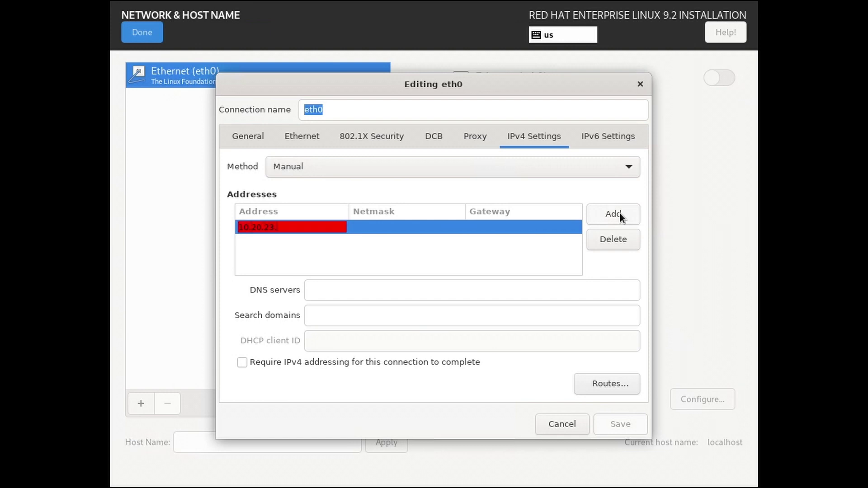
text(92)
key(Tab)
text(24)
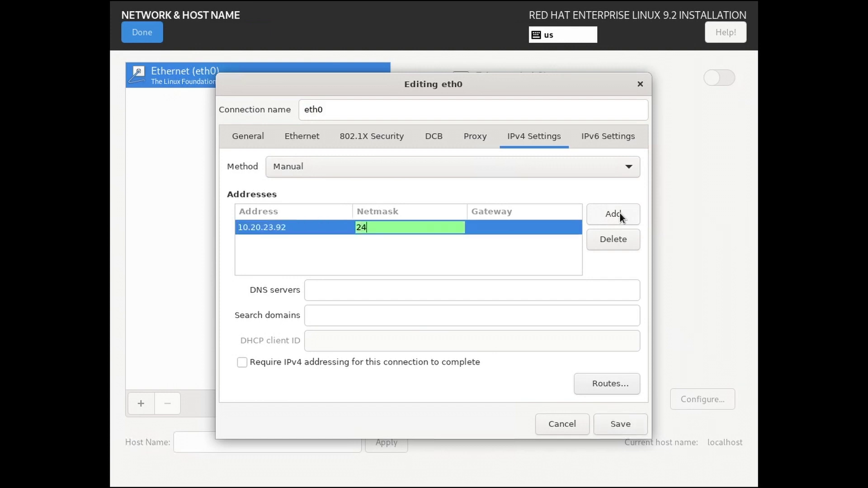
key(Tab)
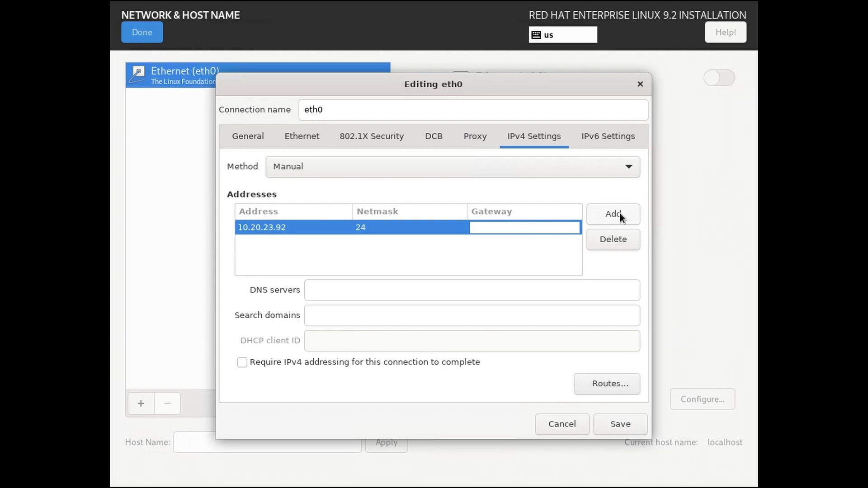
text(10.20)
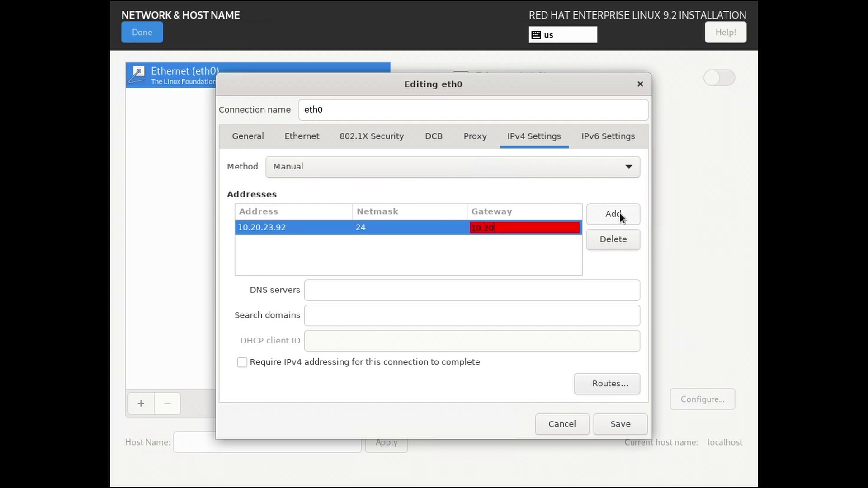
text(.23.1)
key(Tab)
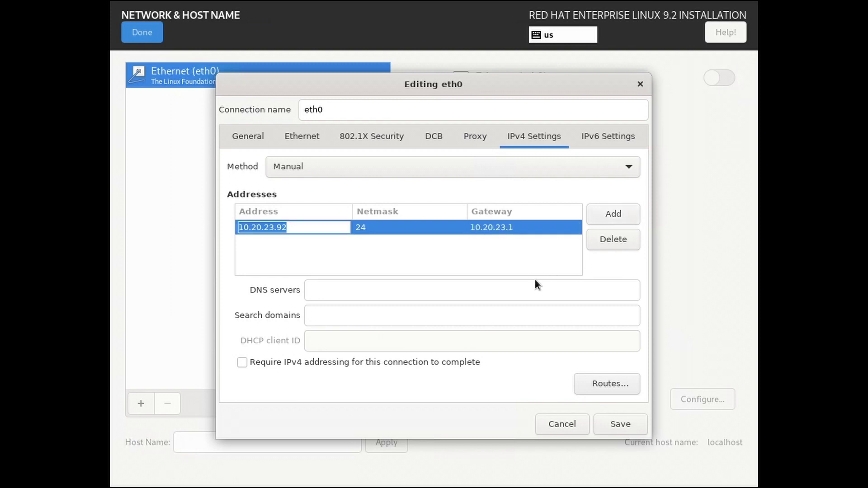
Set DNS server 8.8.8.8 and save the eth0 connection.
click(513, 296)
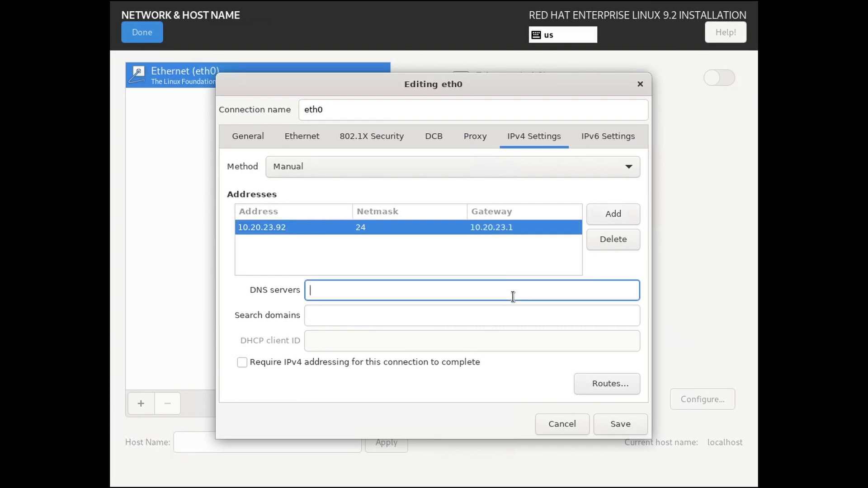
text(8.8.8.8)
click(626, 424)
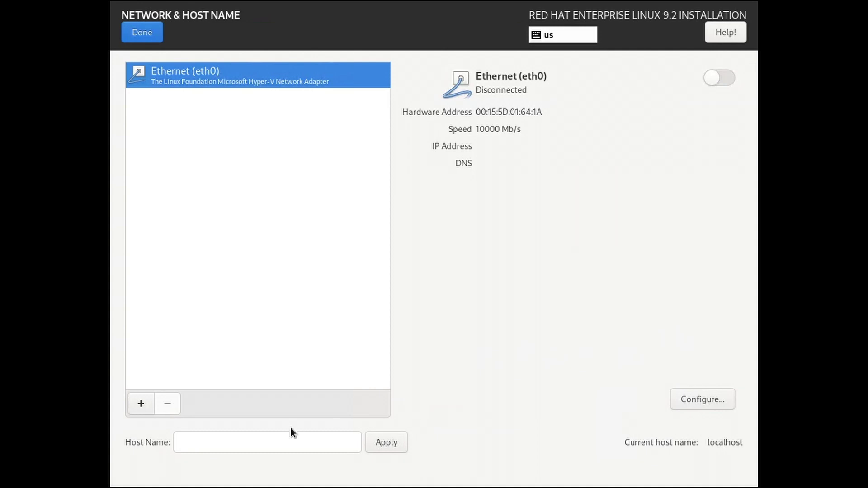
Apply host name RHEL92, switch eth0 on, and return to the Installation Summary.
click(291, 436)
text(RHEL92)
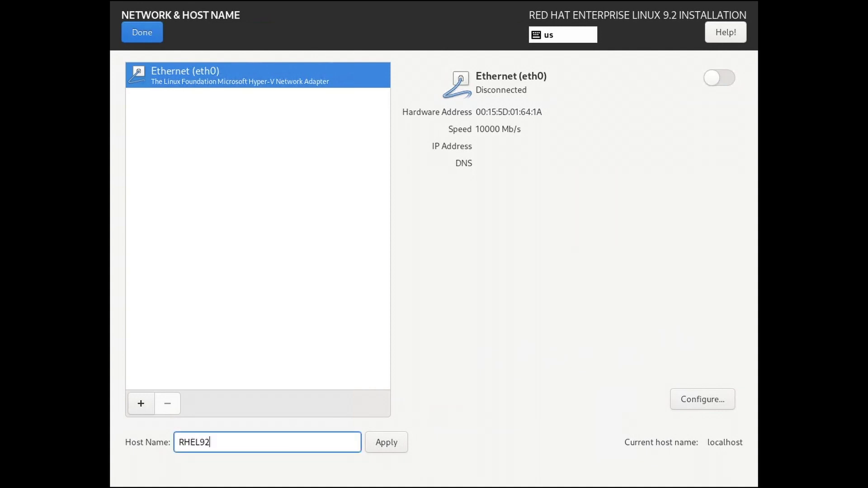
click(387, 444)
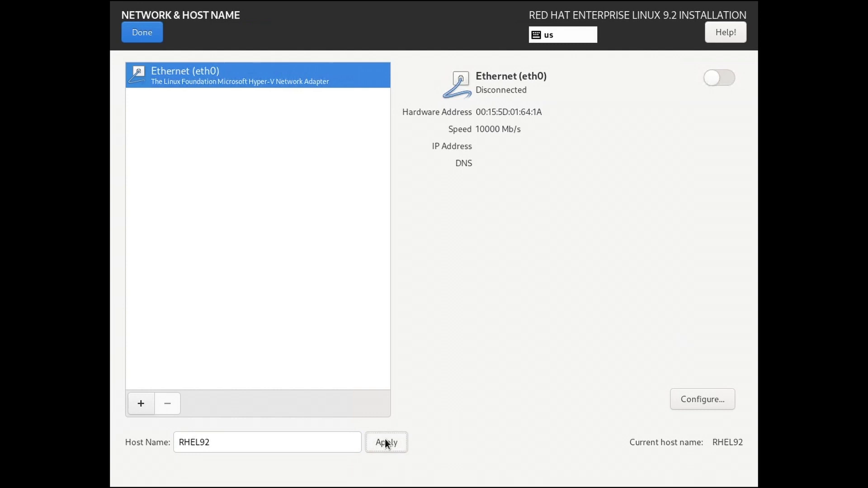
click(730, 79)
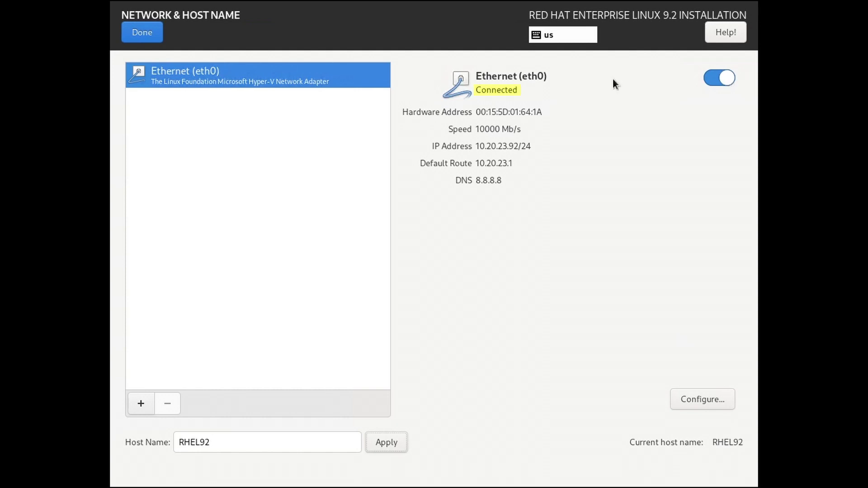
click(142, 32)
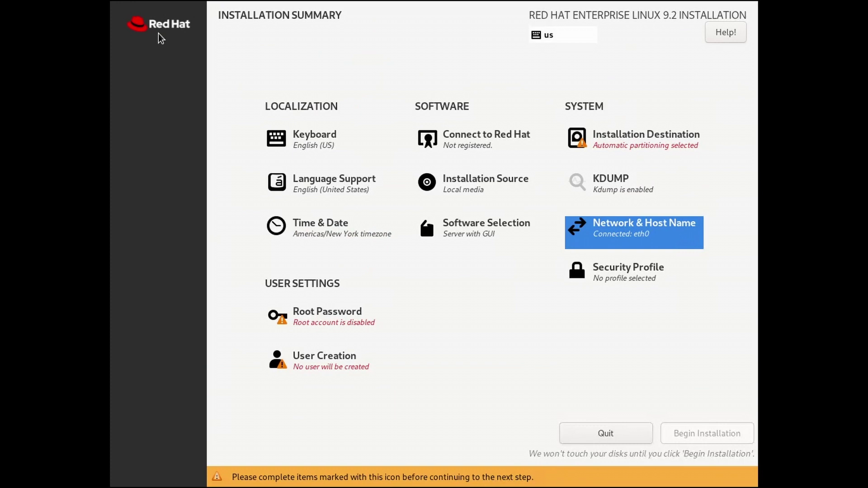
Browse the HIPAA and DISA STIG profiles, then turn off applying a security policy.
click(611, 272)
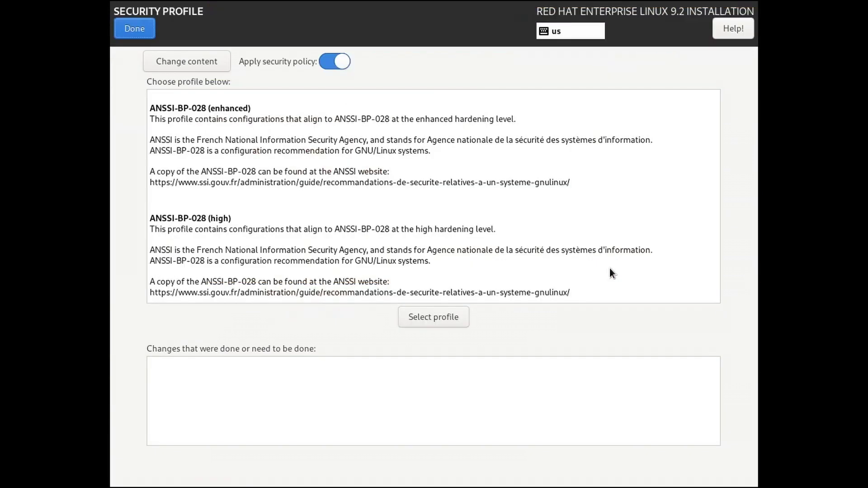
scroll(609, 216, down, 10)
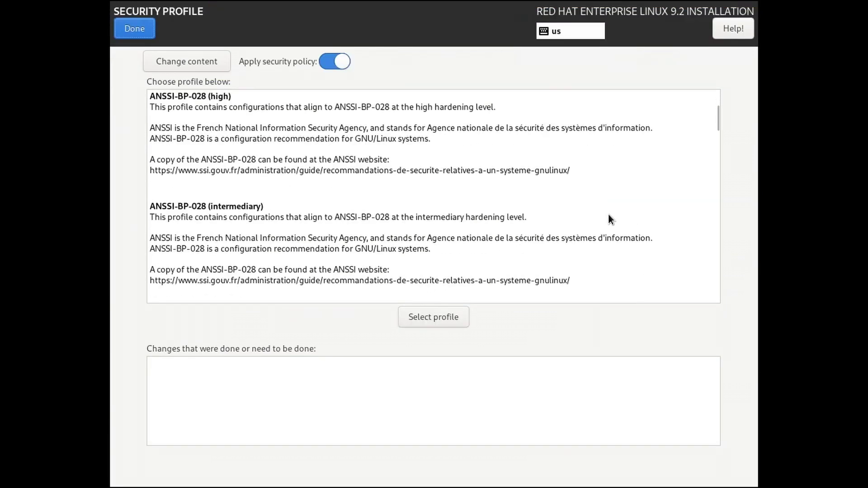
scroll(608, 219, down, 10)
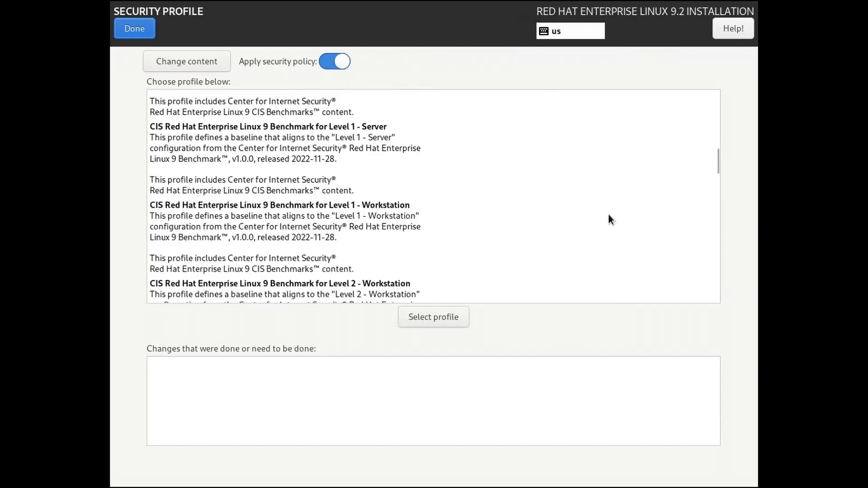
scroll(609, 220, down, 10)
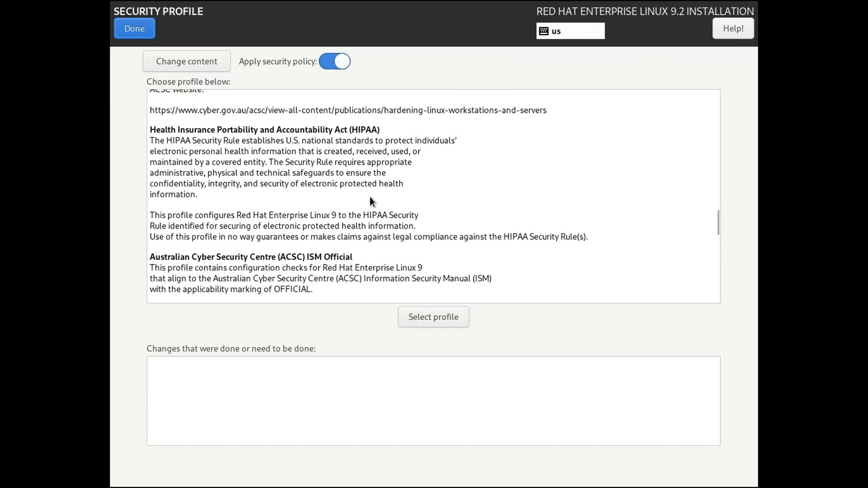
click(365, 198)
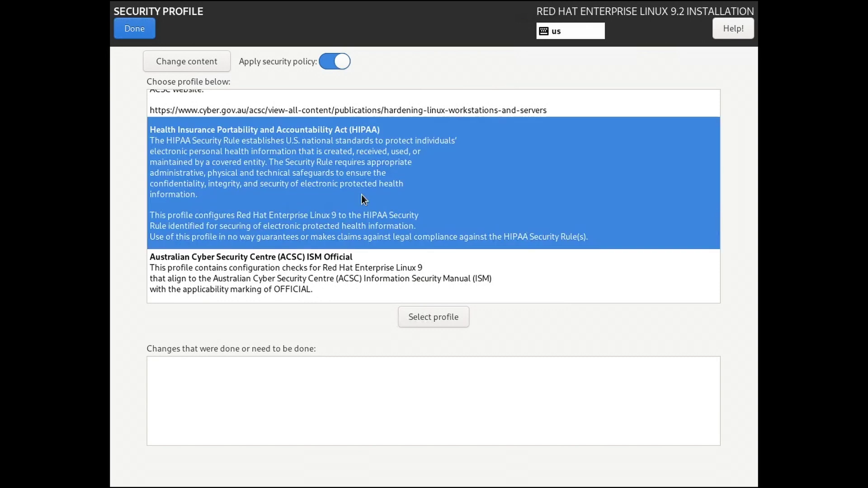
scroll(544, 194, down, 10)
scroll(545, 196, down, 3)
click(358, 179)
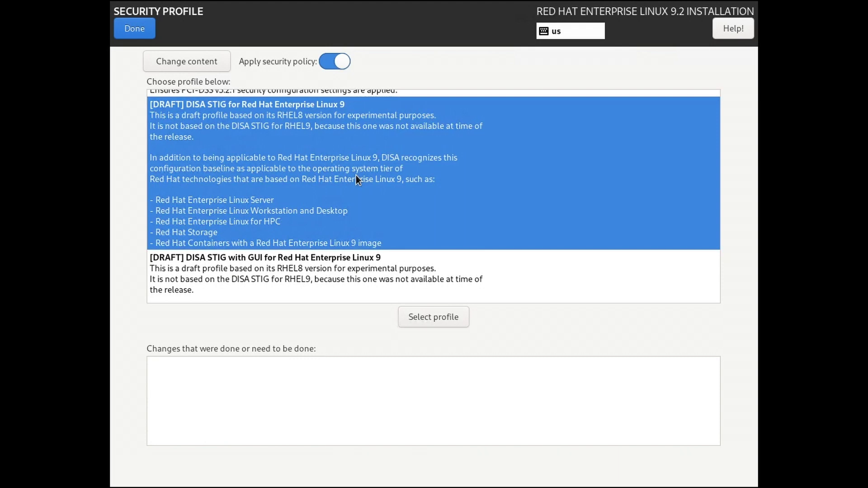
click(334, 62)
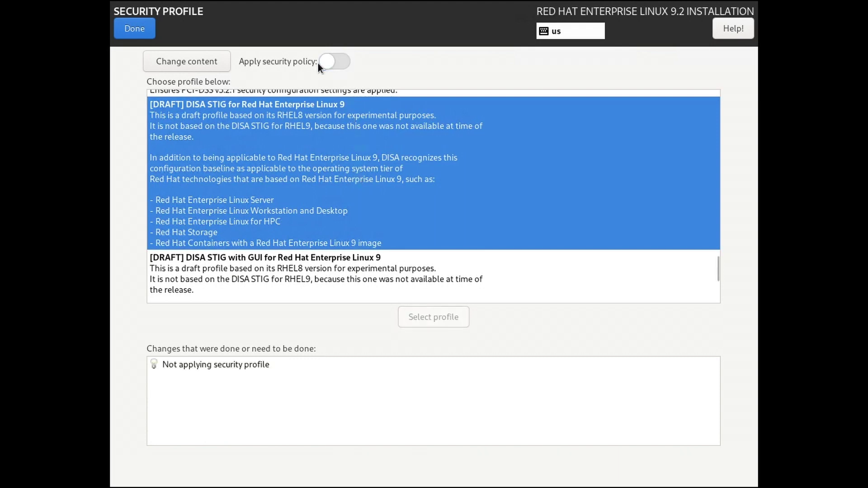
click(140, 28)
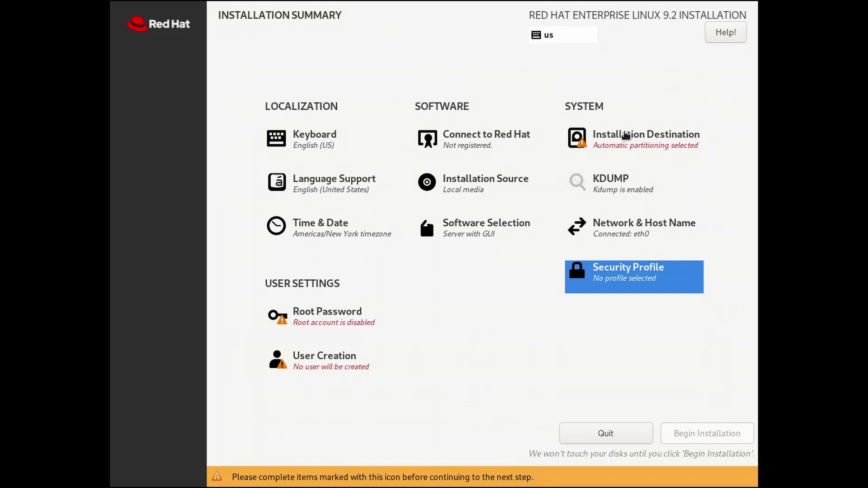
Delete all existing partitions on the 250 GiB disk using Reclaim space.
click(626, 136)
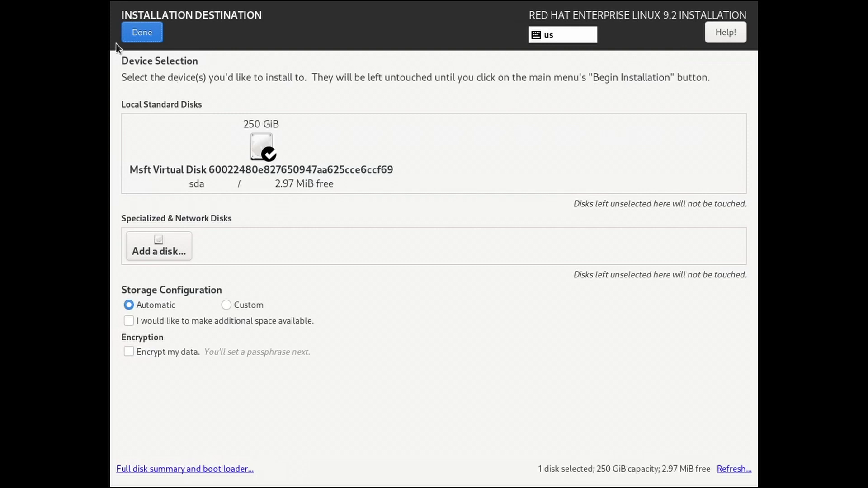
click(136, 33)
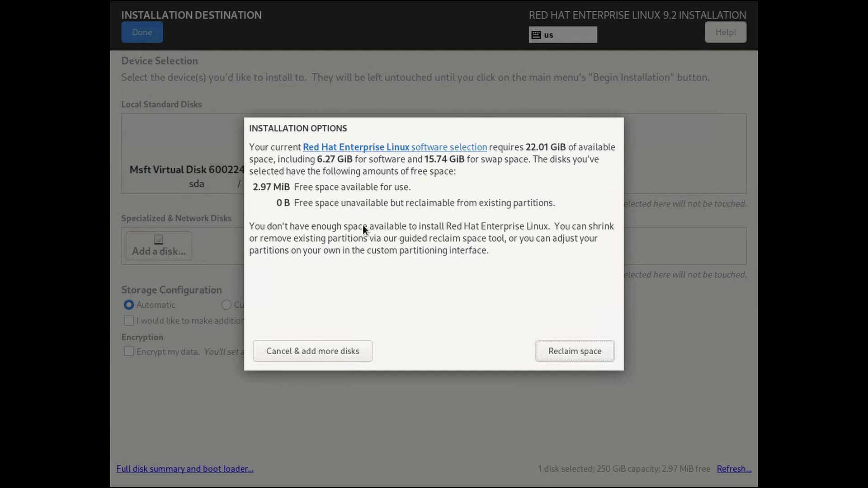
click(559, 353)
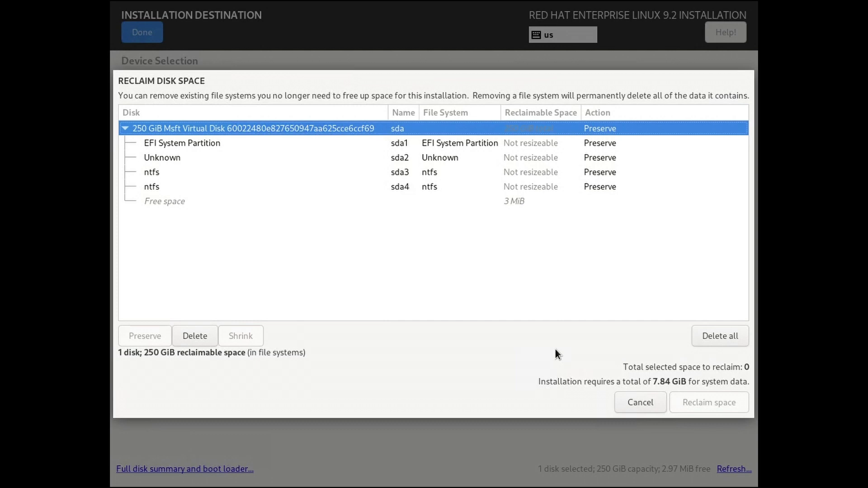
click(705, 340)
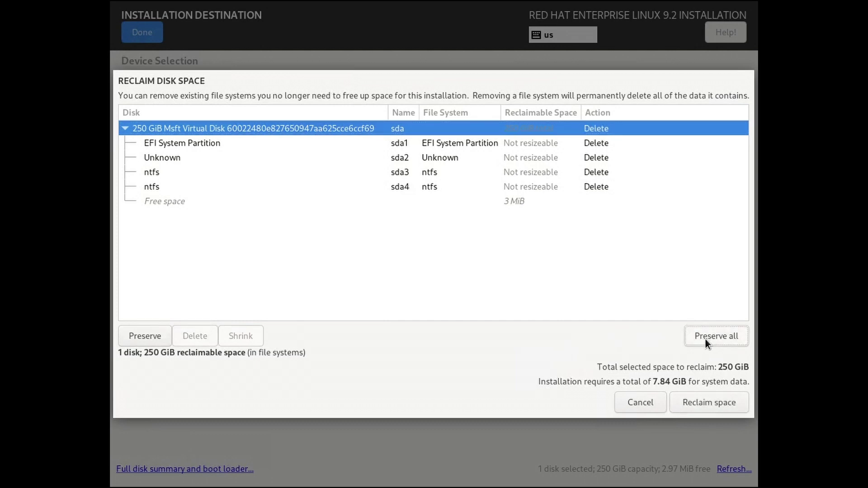
click(709, 403)
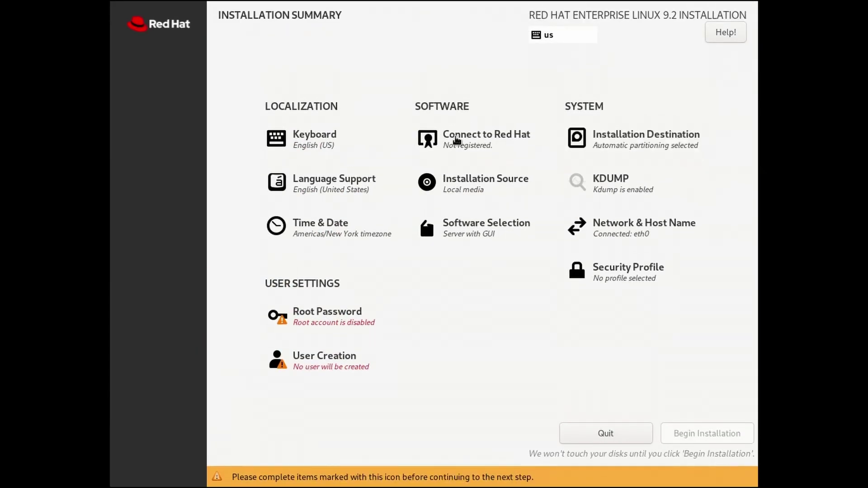
Skip Red Hat registration and move on to Software Selection.
click(455, 138)
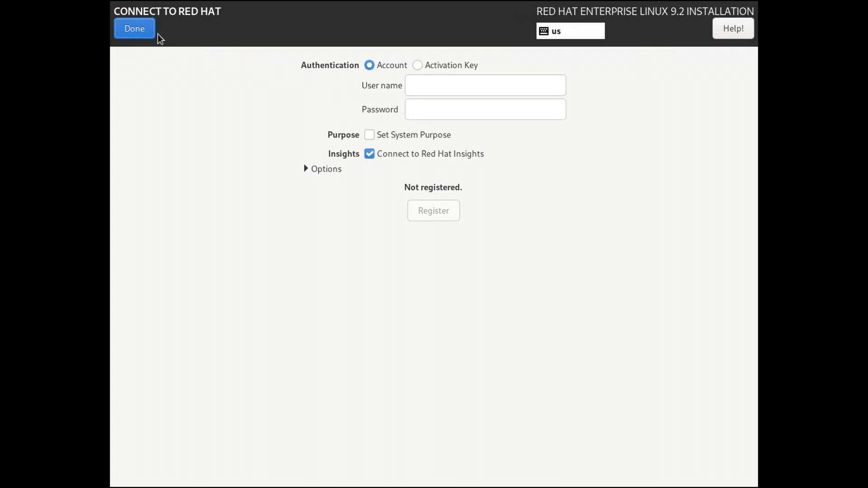
click(134, 28)
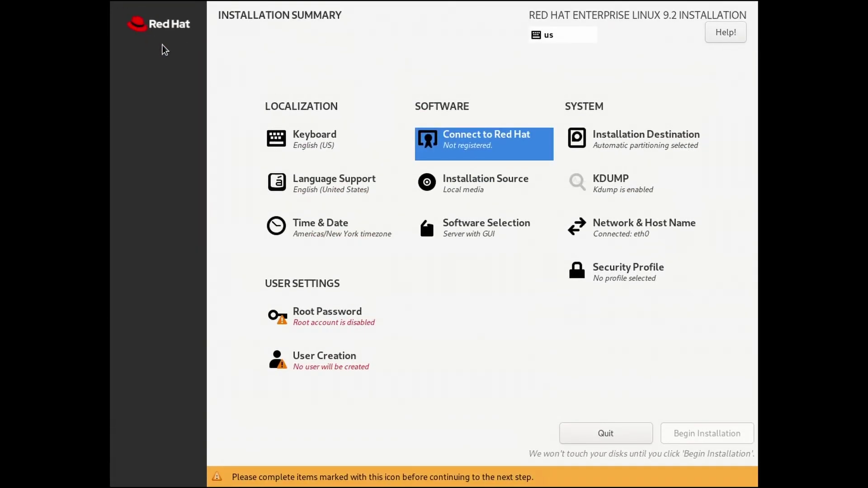
click(457, 229)
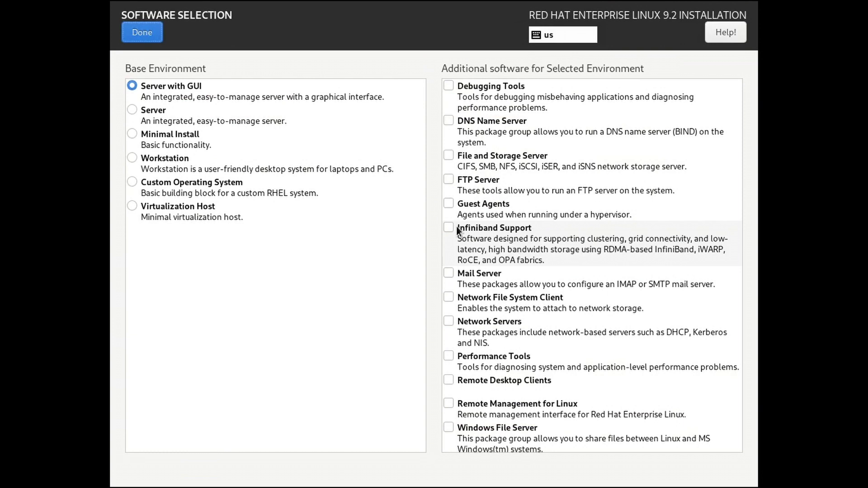
Choose Server as the base environment instead of Server with GUI.
click(177, 119)
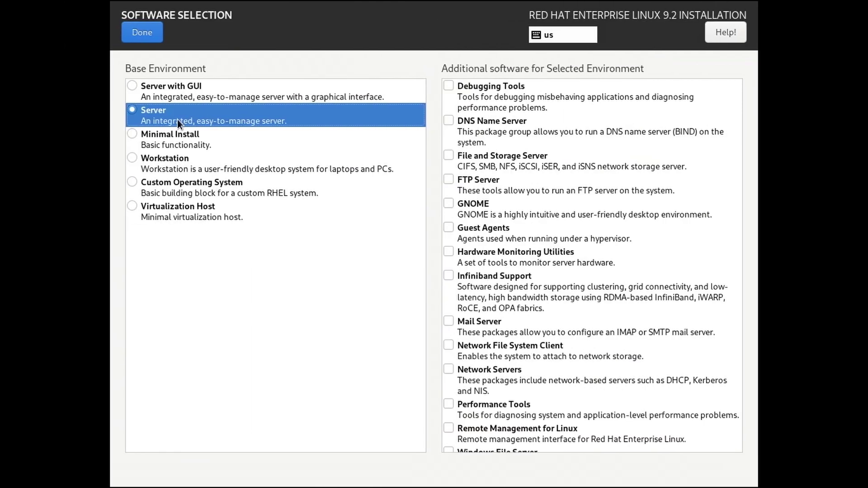
click(144, 32)
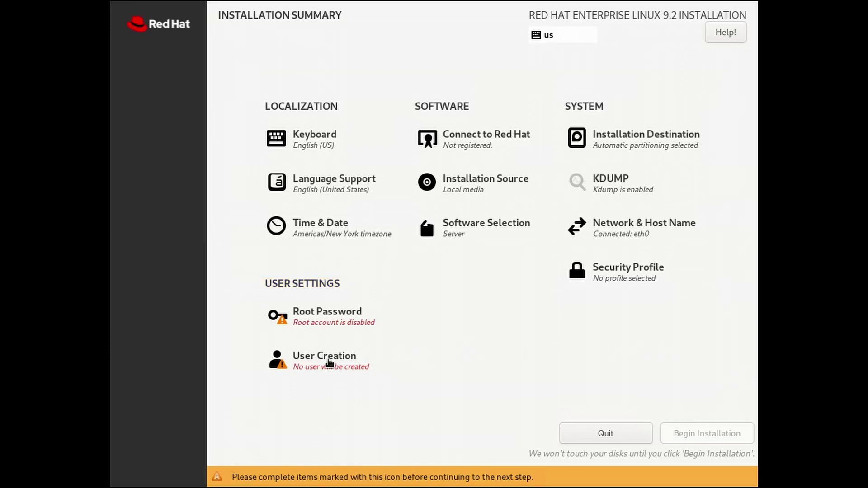
Create an administrator user with the full name, user name and a confirmed strong password.
click(330, 361)
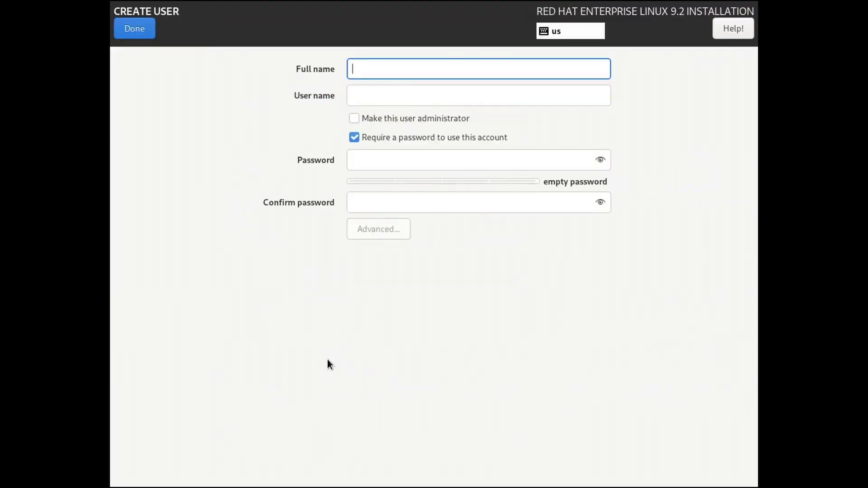
text(P)
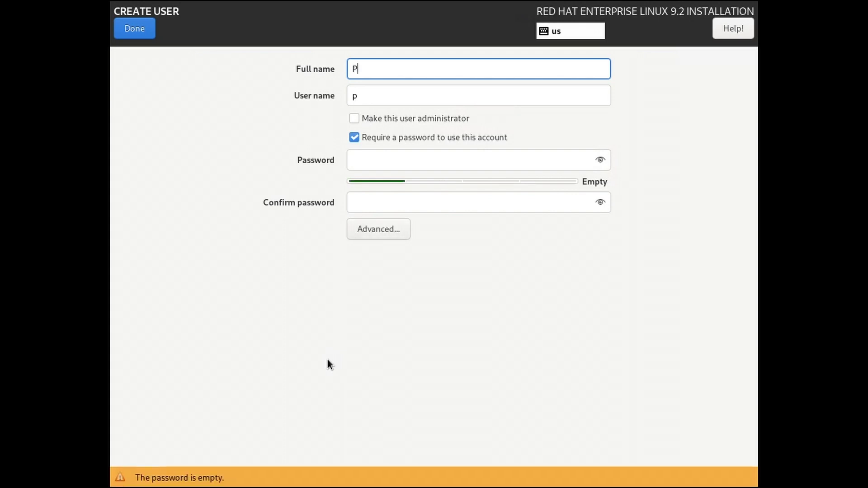
text(rofess)
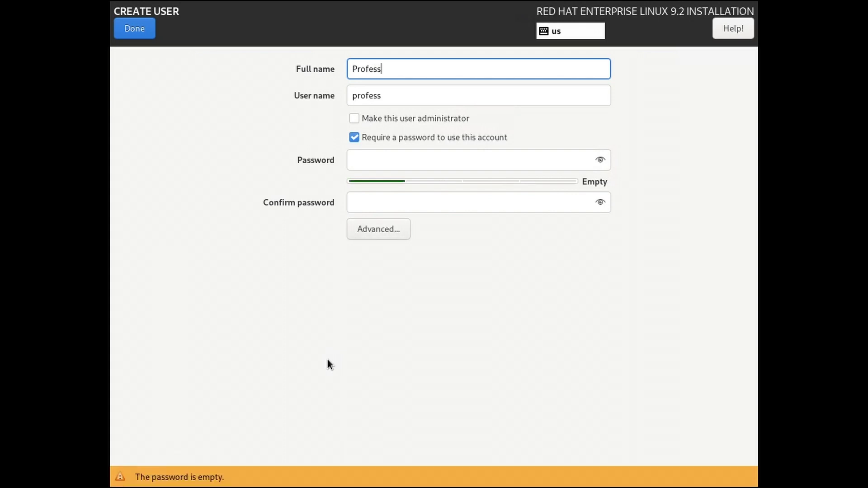
text(a Xx)
key(Tab)
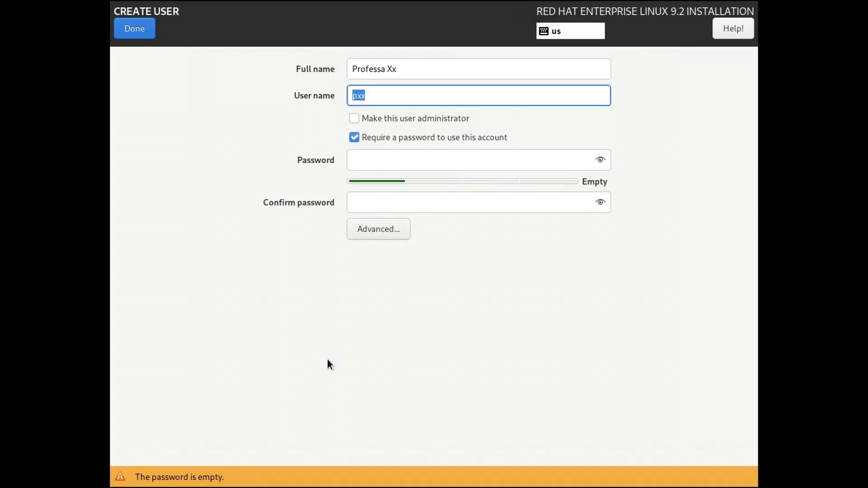
text(professa)
key(Tab)
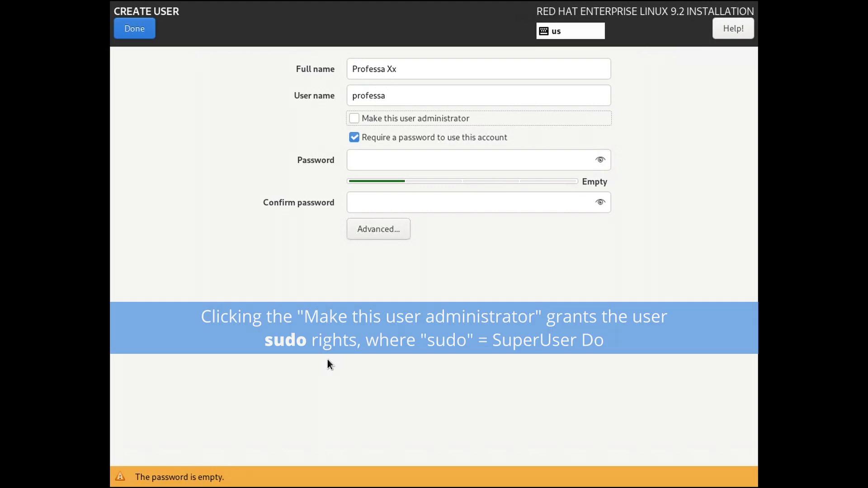
key(space)
key(Tab)
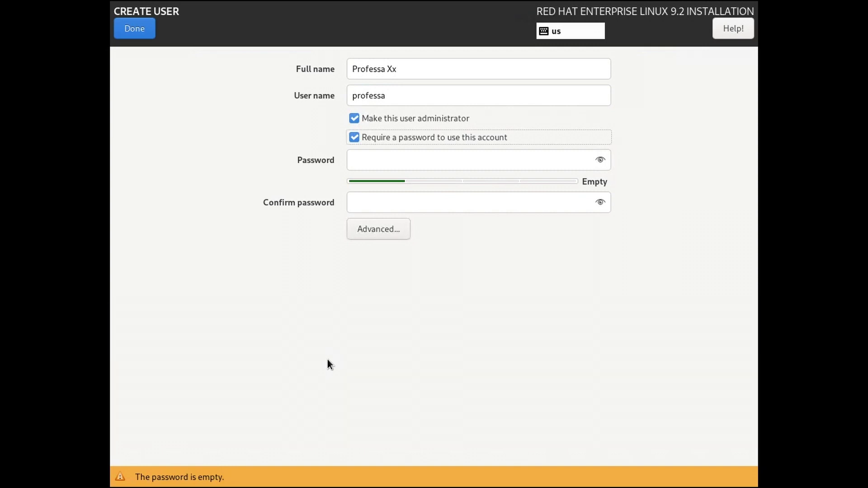
key(Tab)
text(••••••••••••••)
key(Tab)
text(•••••••••••••)
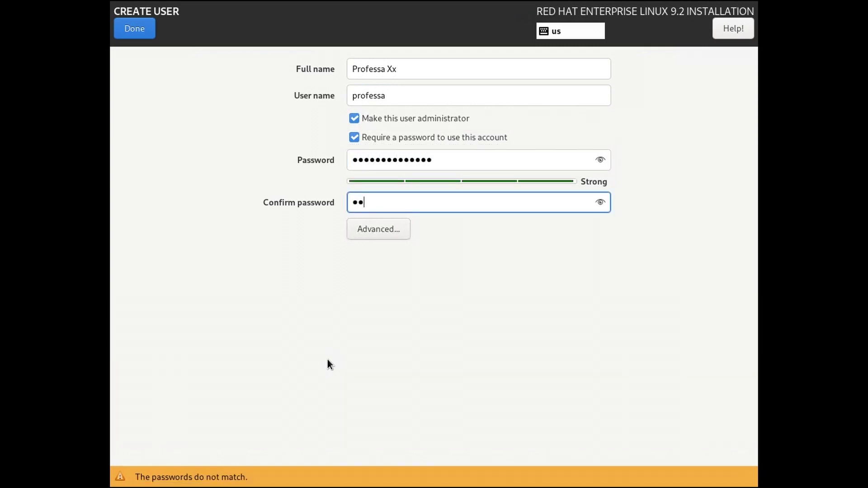
text(•)
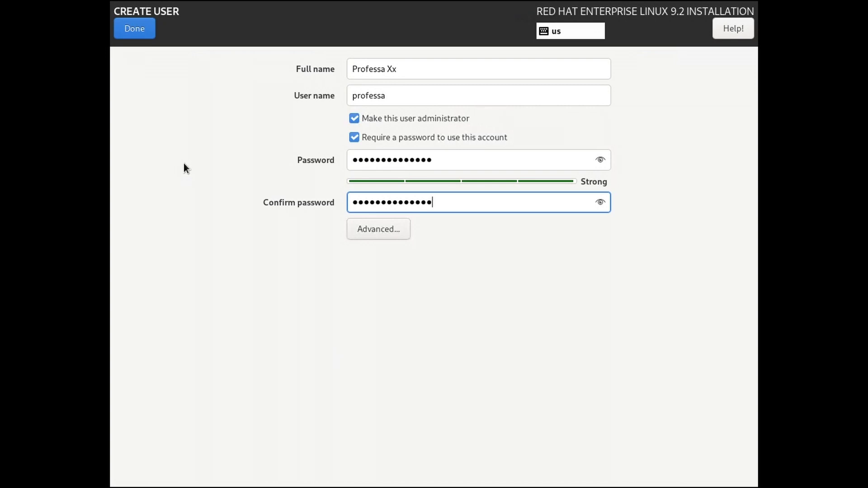
click(135, 24)
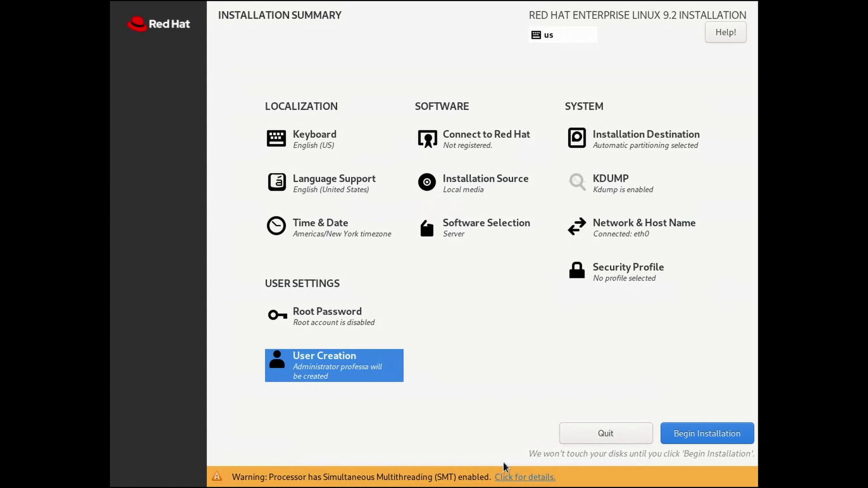
View and dismiss the processor SMT warning details, then begin the installation.
click(513, 477)
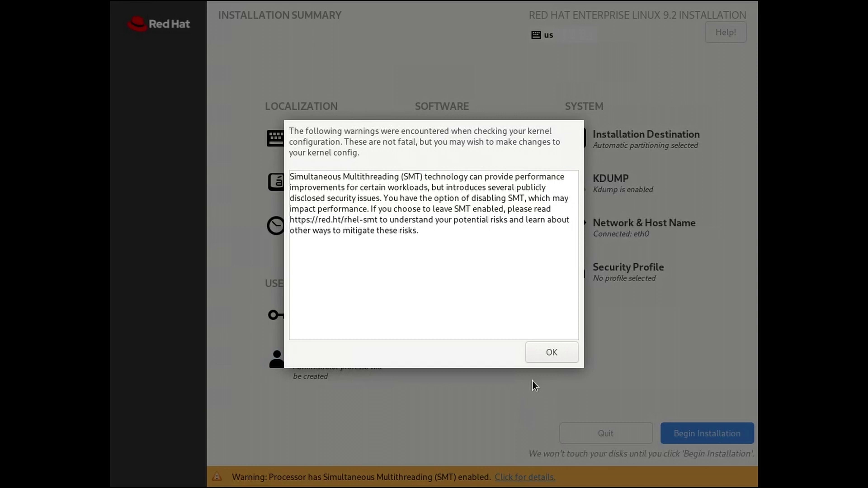
click(549, 353)
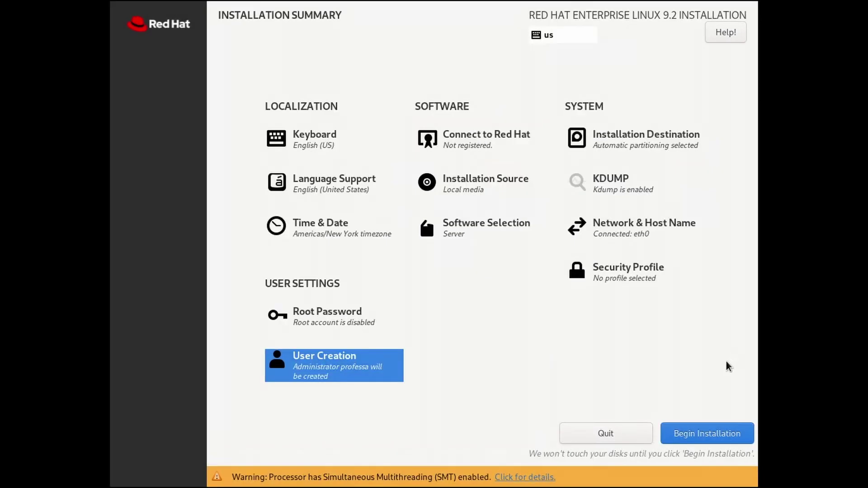
click(708, 432)
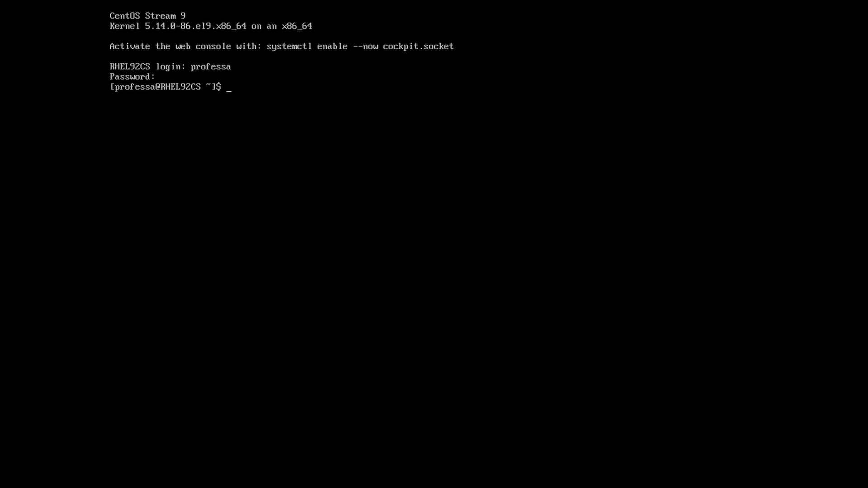
Install all updates with sudo dnf update, accepting the signing key, then run sudo reboot.
text(sudo dnf update)
key(Return)
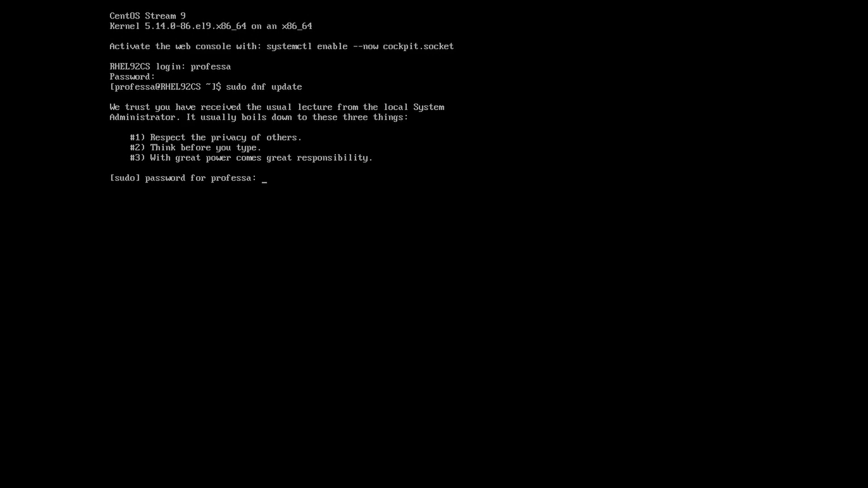
key(Return)
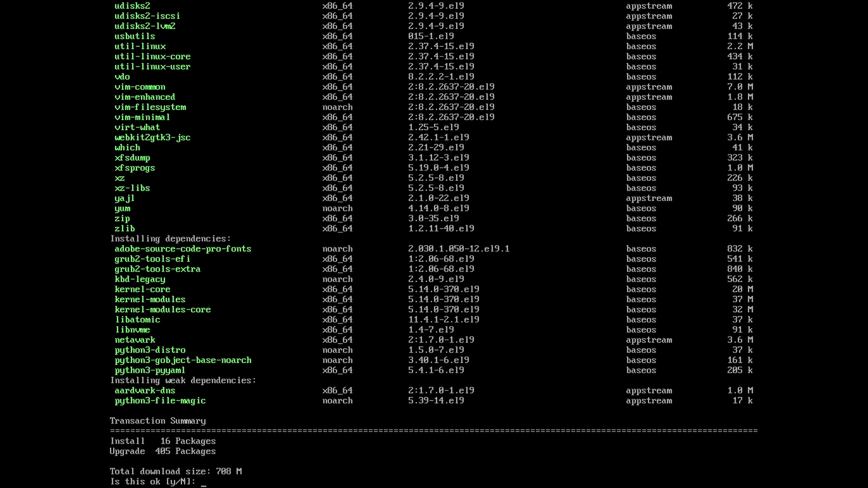
key(Return)
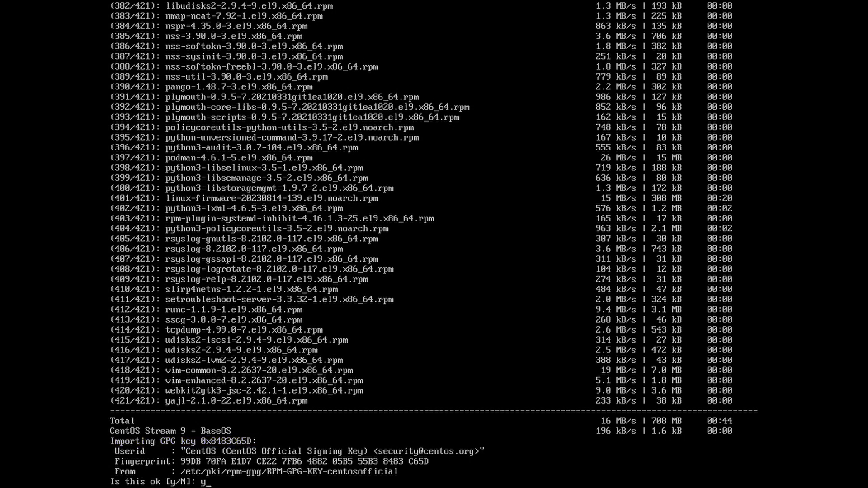
key(Return)
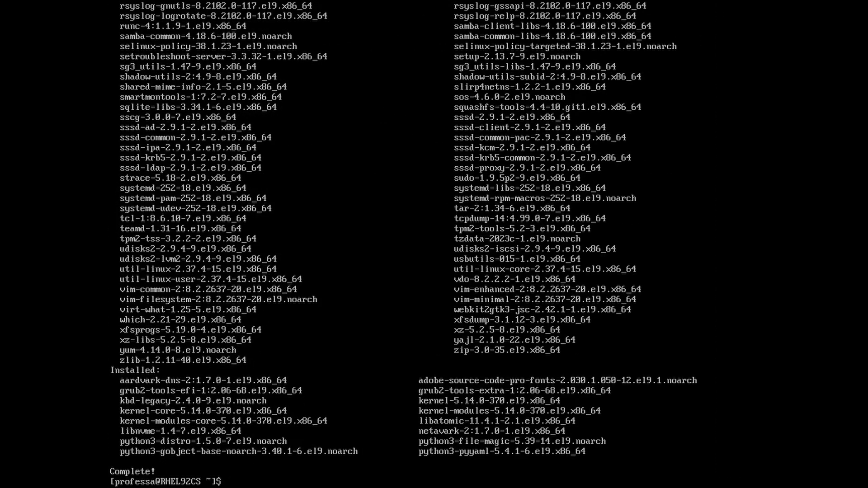
text(sudo reboot)
key(Return)
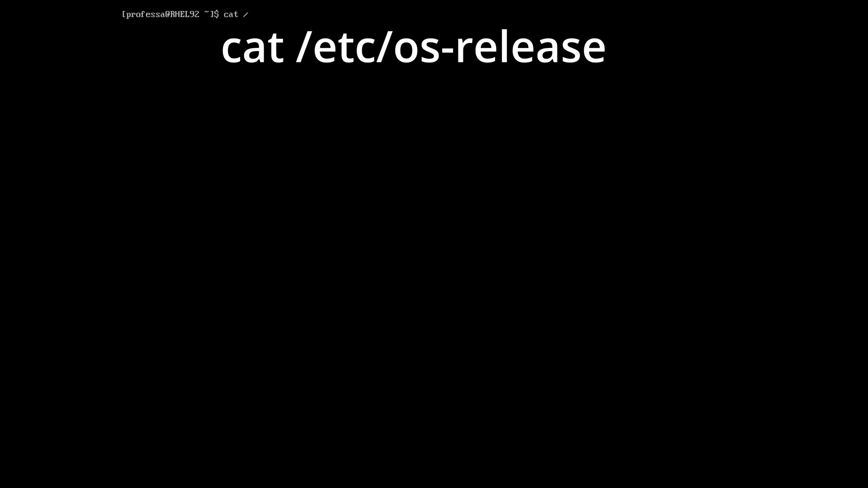
Show the OS release information with cat /etc/os-release, then clear the screen.
text(etc/os-r)
key(Tab)
key(Return)
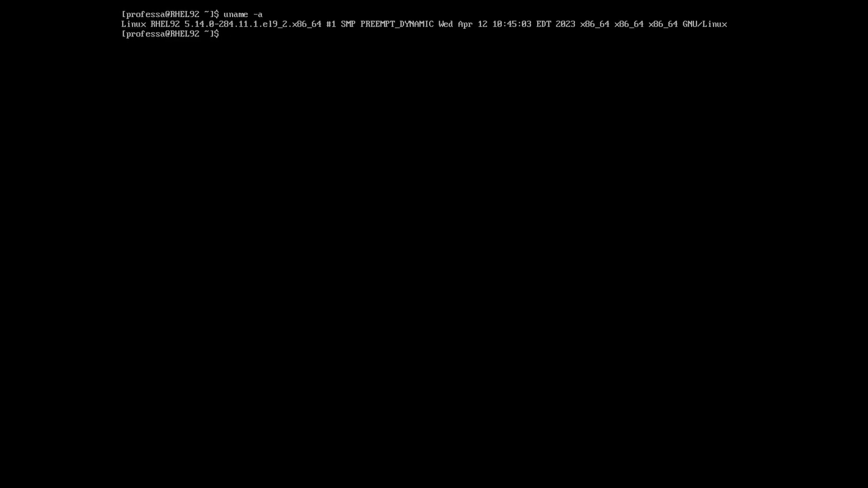
text(clear)
key(Return)
Print the processor details from /proc/cpuinfo, then display the firmware hardware information.
text(cat)
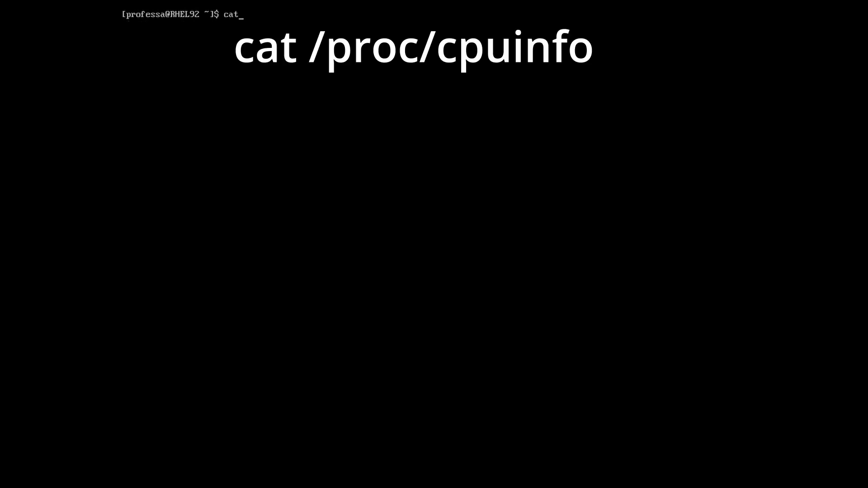
text( /proc/ls)
key(BackSpace)
key(BackSpace)
text(cpuinfo)
key(Return)
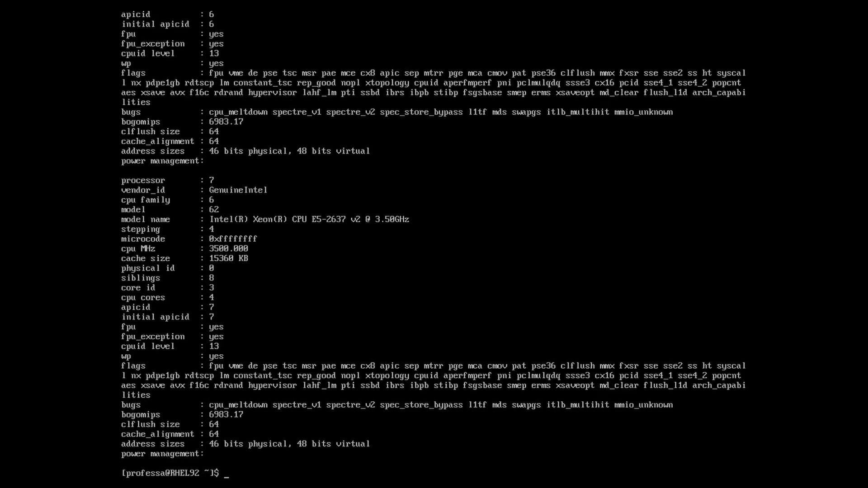
text(clear)
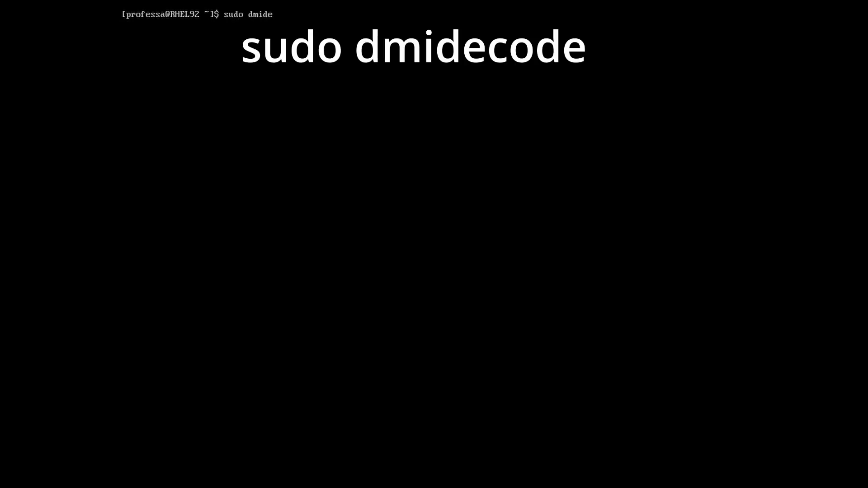
key(Return)
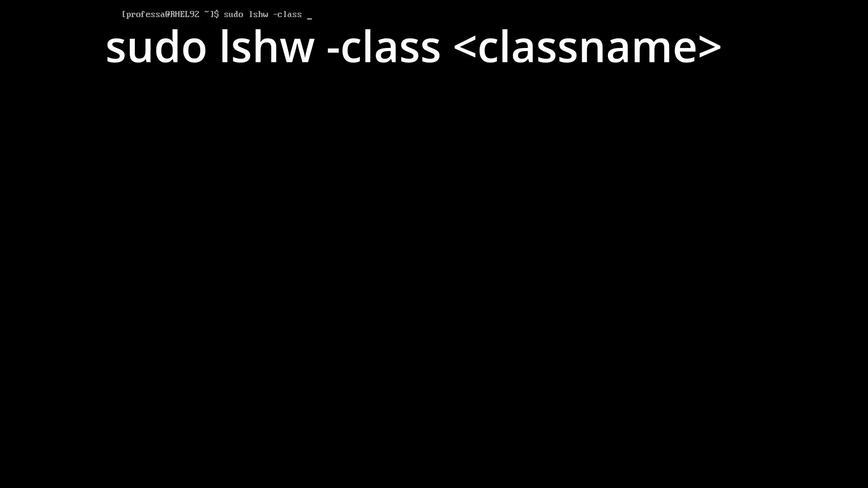
Page through the lshw hardware listing, reviewing the firmware, CPU, memory and disk entries.
text(disk)
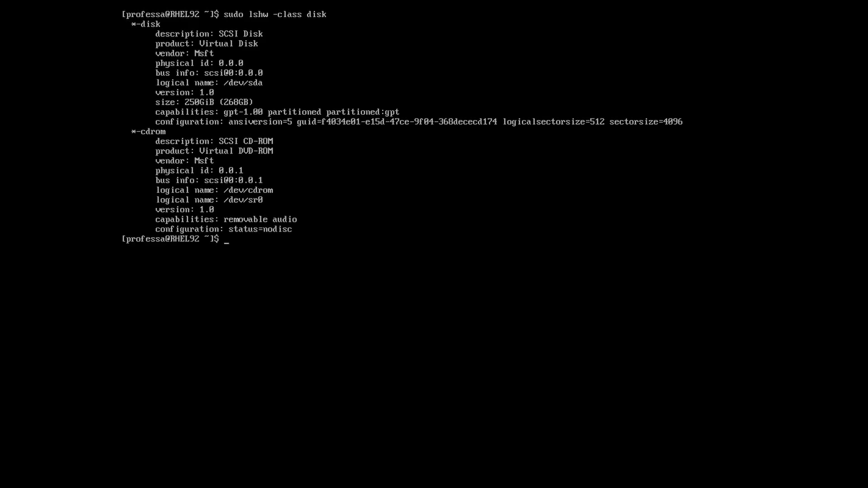
text(clear)
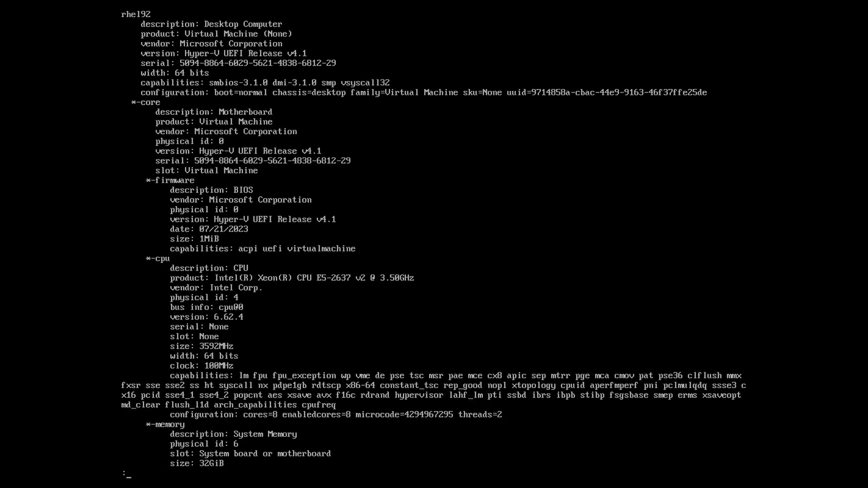
key(Down)
key(Down)
key(Down)
key(Down)
key(Down)
key(Down)
key(Down)
key(Down)
key(Down)
key(Down)
key(Down)
key(Down)
key(Down)
key(Down)
key(Down)
key(Down)
key(Down)
key(Down)
key(Down)
key(Down)
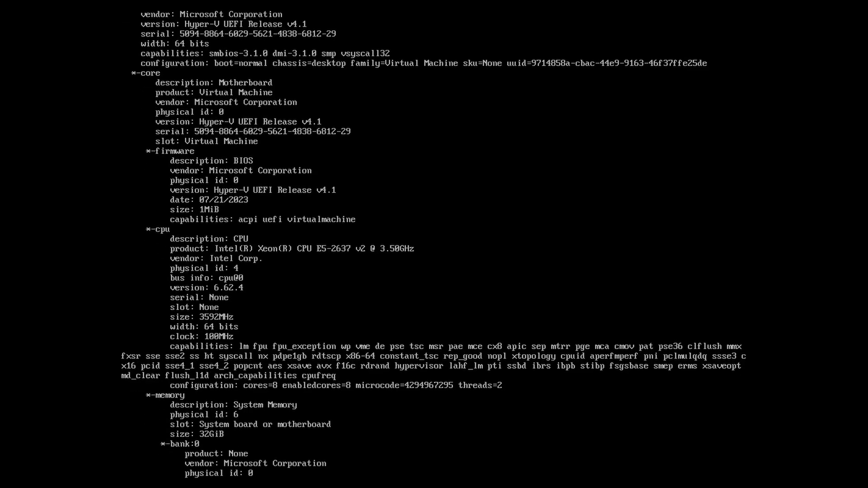
key(Up)
key(Up)
key(Up)
key(Up)
key(Up)
key(Up)
key(Up)
key(Up)
key(Up)
key(Up)
key(Up)
key(Up)
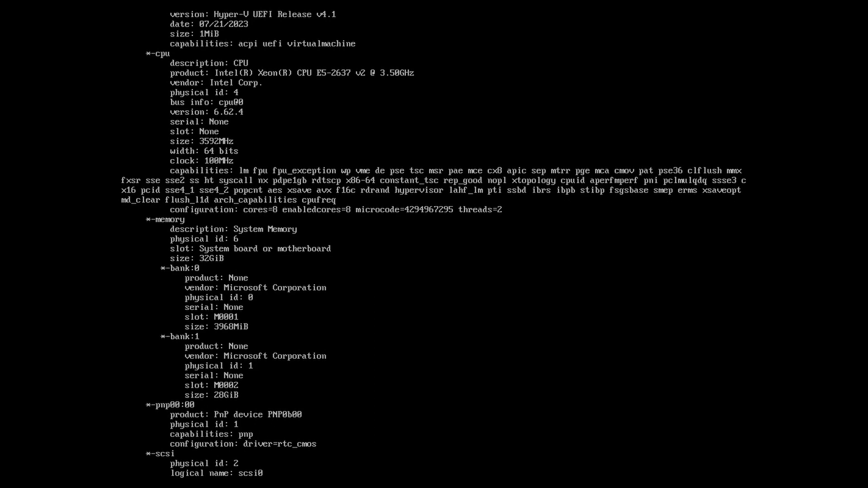
key(Up)
key(Up)
key(Down)
key(Down)
key(Down)
key(Down)
key(Down)
key(Down)
key(Down)
key(Down)
key(Down)
key(Down)
key(Down)
key(Down)
key(Down)
key(Down)
key(Down)
key(Down)
key(Down)
key(Down)
key(Down)
key(Down)
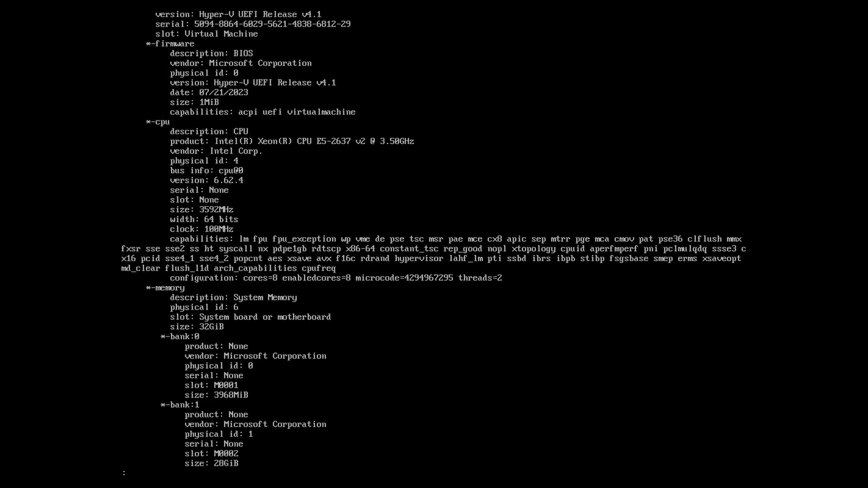
key(Down)
key(Down)
key(Down)
key(Down)
key(Down)
key(Down)
key(Down)
key(Down)
key(Down)
key(Down)
key(Down)
key(Down)
key(Down)
key(Up)
key(Up)
key(Up)
key(Up)
key(Up)
key(Up)
key(Up)
key(Up)
key(Up)
key(Up)
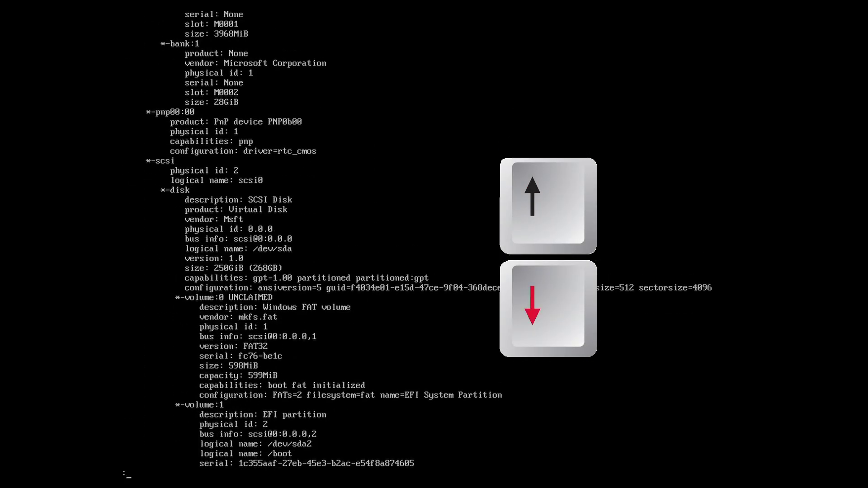
key(Up)
key(Up)
key(Up)
key(Up)
key(Up)
key(Up)
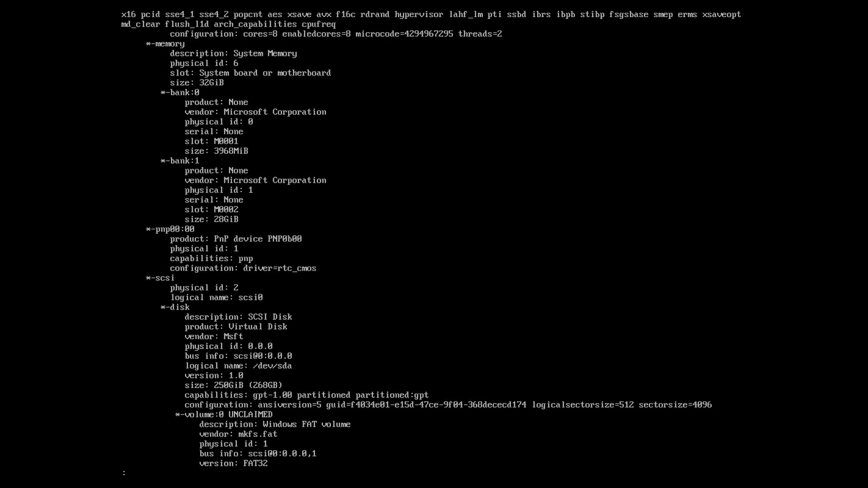
key(Down)
key(Down)
key(Down)
key(Down)
key(Down)
key(Down)
key(Down)
key(Down)
key(Down)
key(Down)
key(Down)
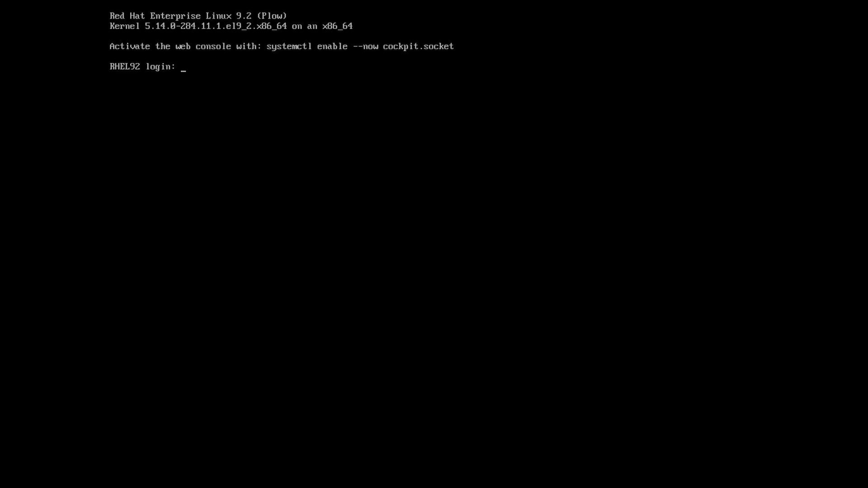
Log in at the console with the user name and password.
text(professa)
key(Return)
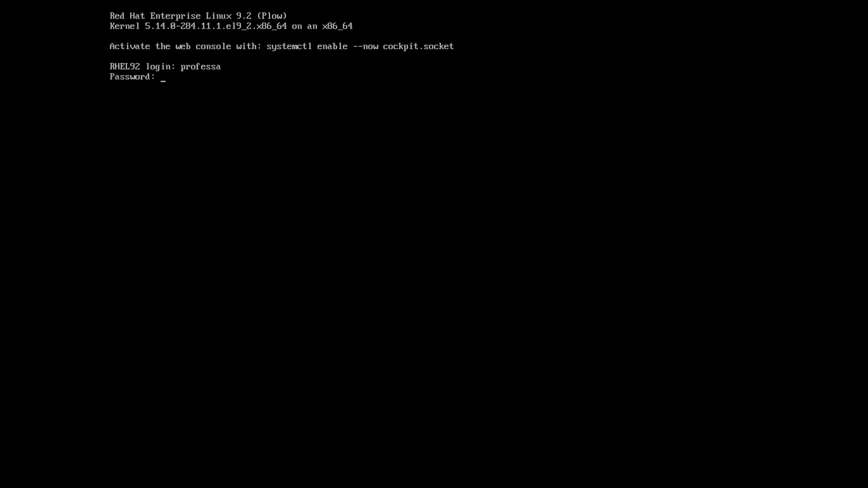
key(Return)
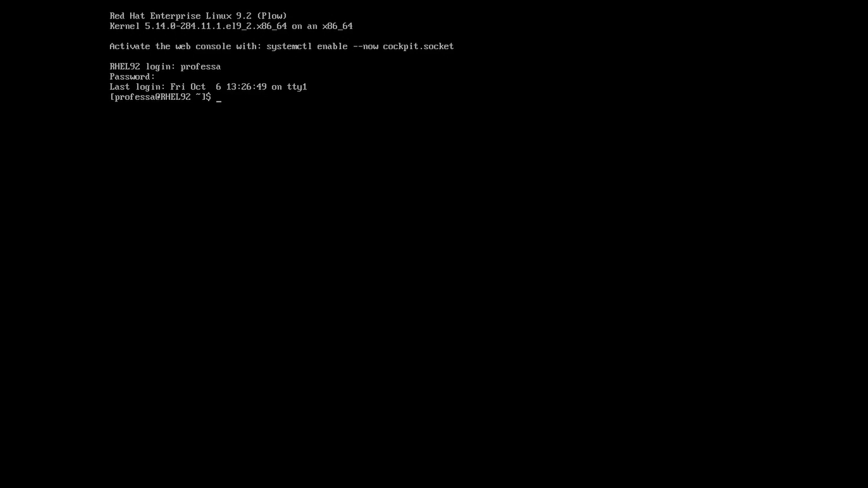
Become root with sudo su -, confirm uid 0 with id, and exit the root shell.
text(sudo su)
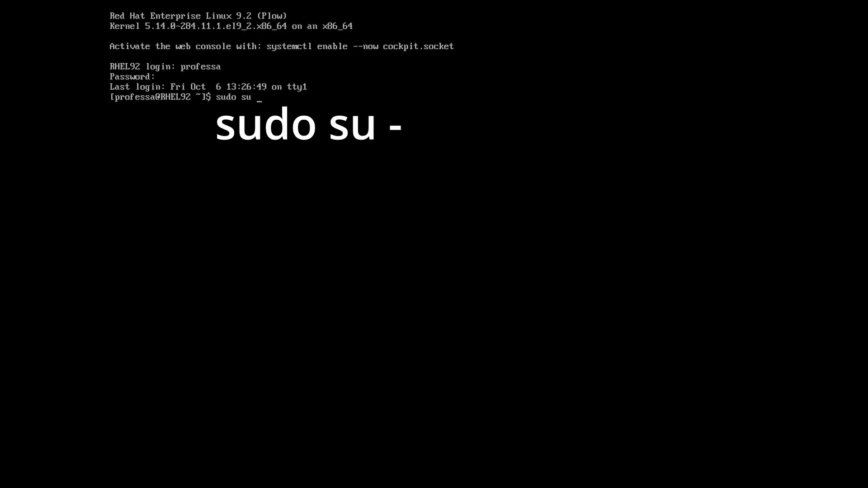
text( -)
key(Return)
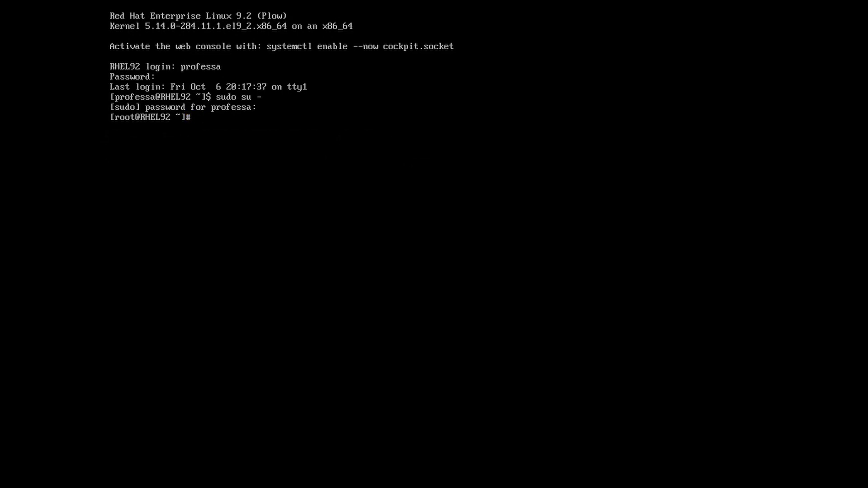
text(id)
key(Return)
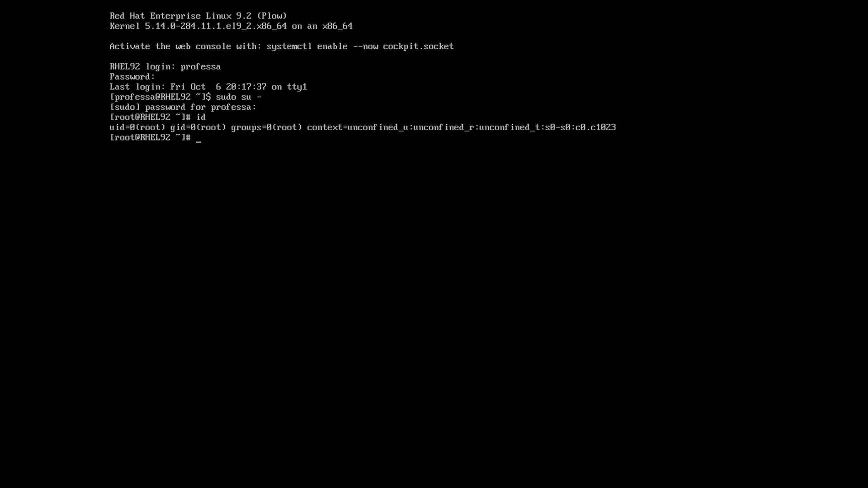
text(exit)
key(Return)
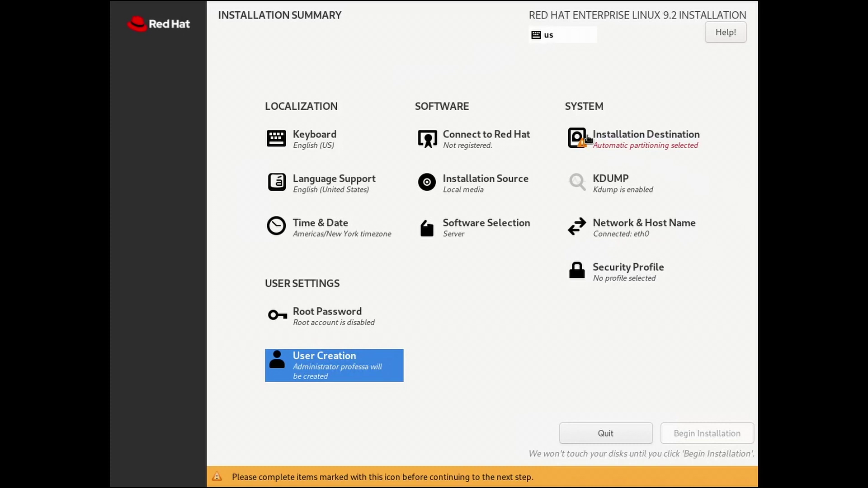
Choose Custom storage configuration for the installation destination and proceed to Manual Partitioning.
click(605, 139)
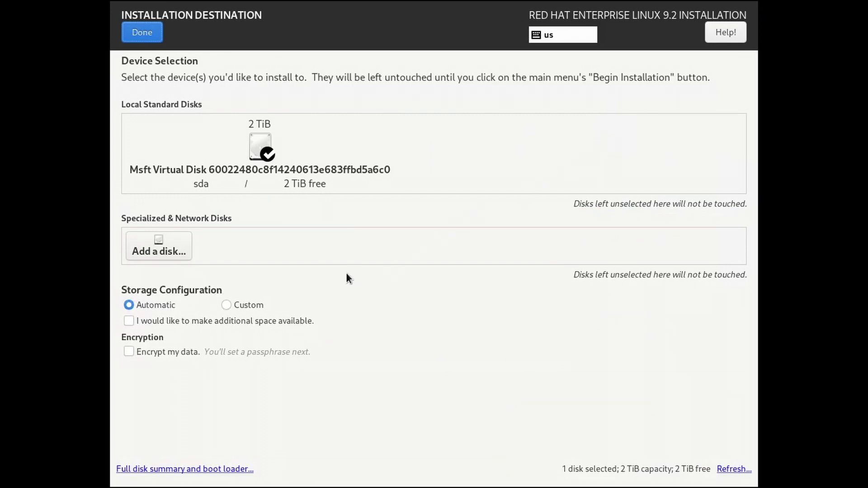
click(248, 308)
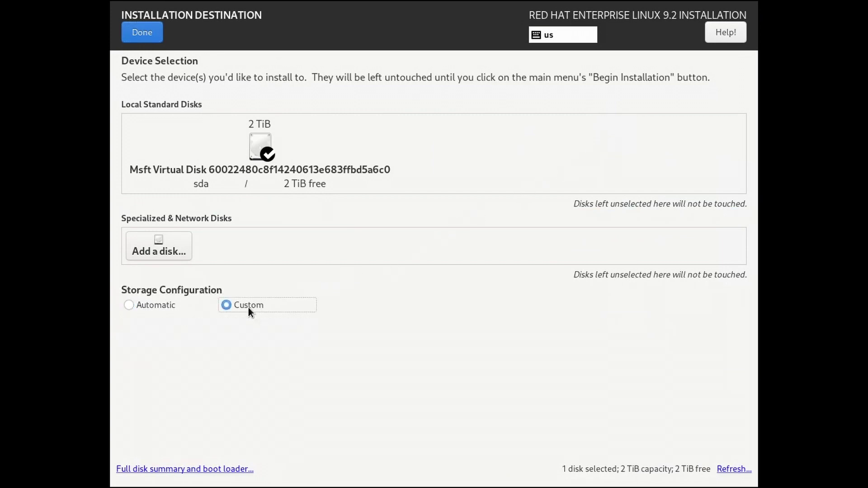
click(148, 34)
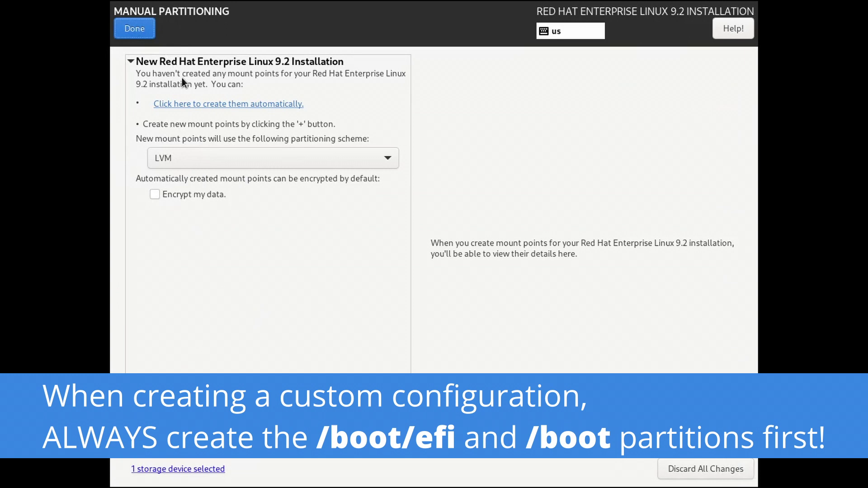
Add the /boot/efi mount point and a 2048 MiB /boot mount point.
click(135, 448)
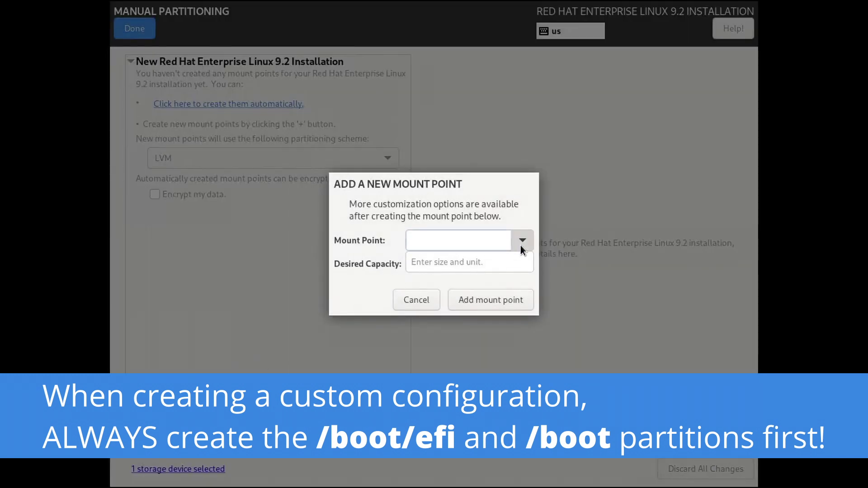
click(521, 244)
click(479, 295)
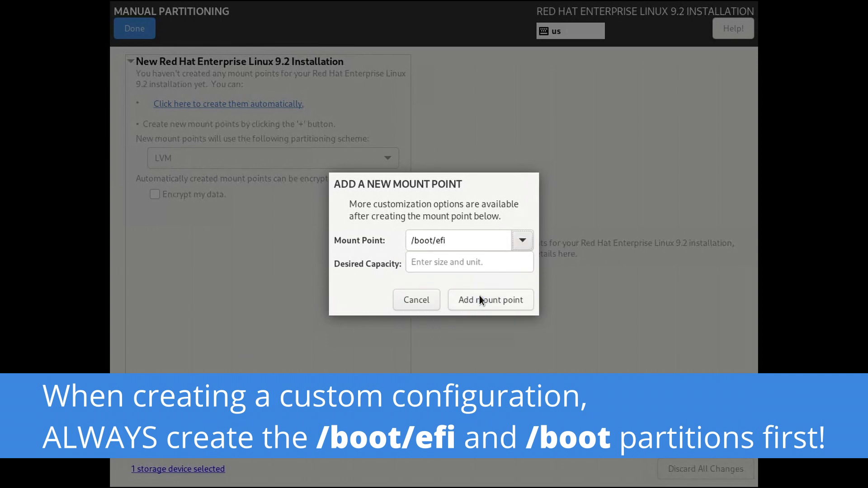
click(481, 267)
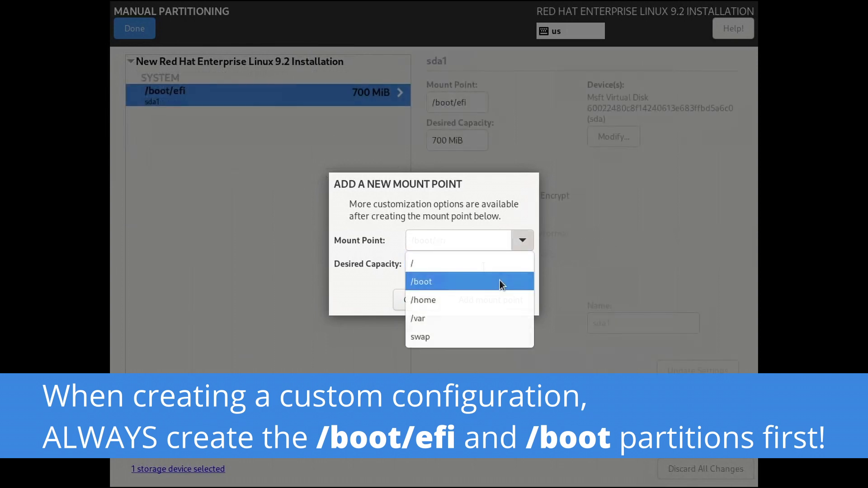
click(500, 280)
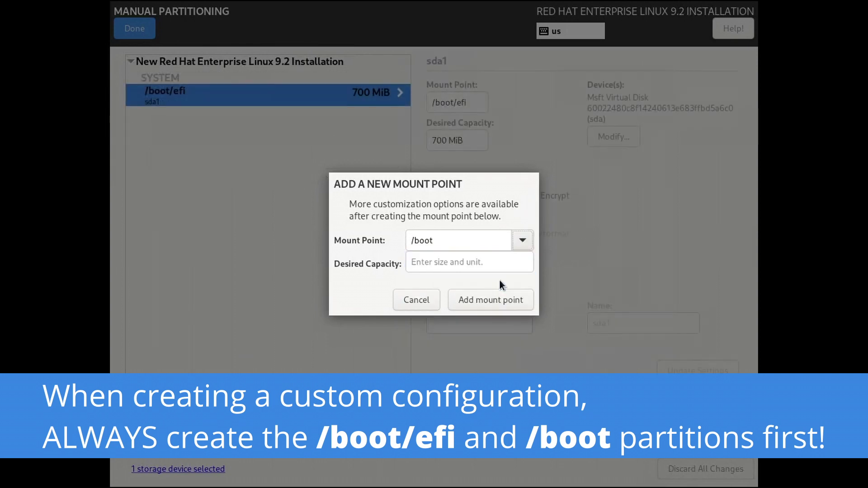
click(496, 269)
text(20)
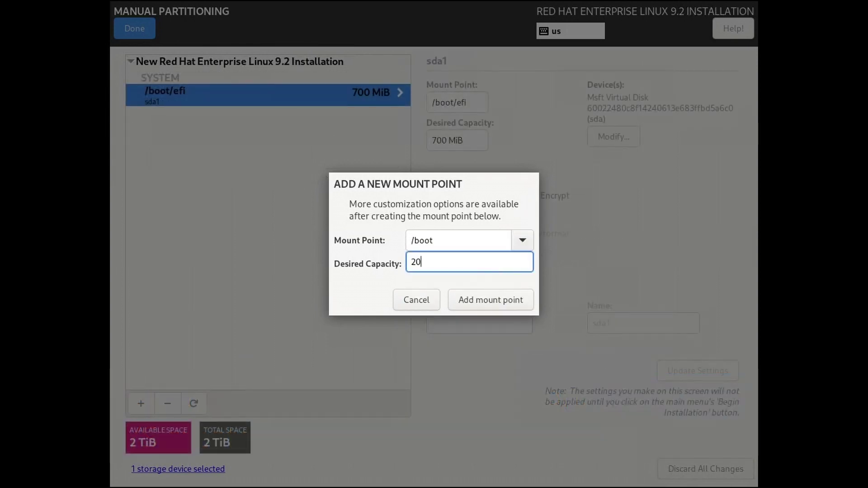
text(48)
click(490, 300)
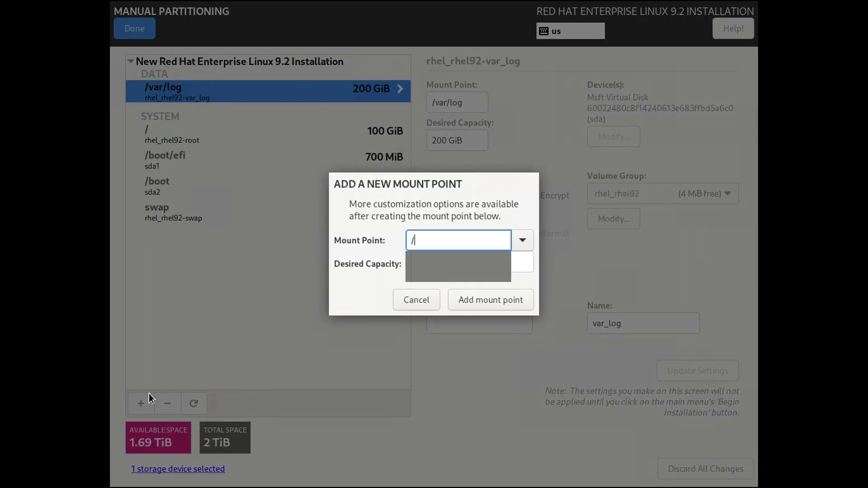
Add /opt at 500 GiB, /database at 1 TiB, and /home using the remaining space.
text(opt)
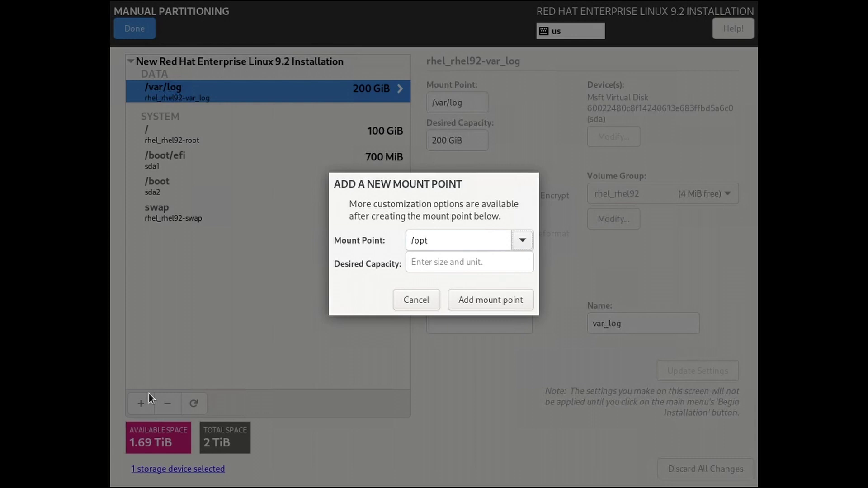
key(Tab)
text(500 gib)
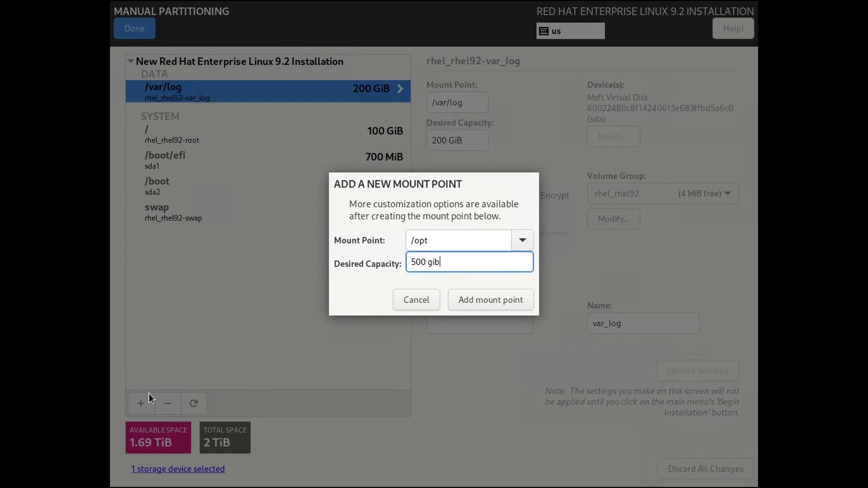
key(Return)
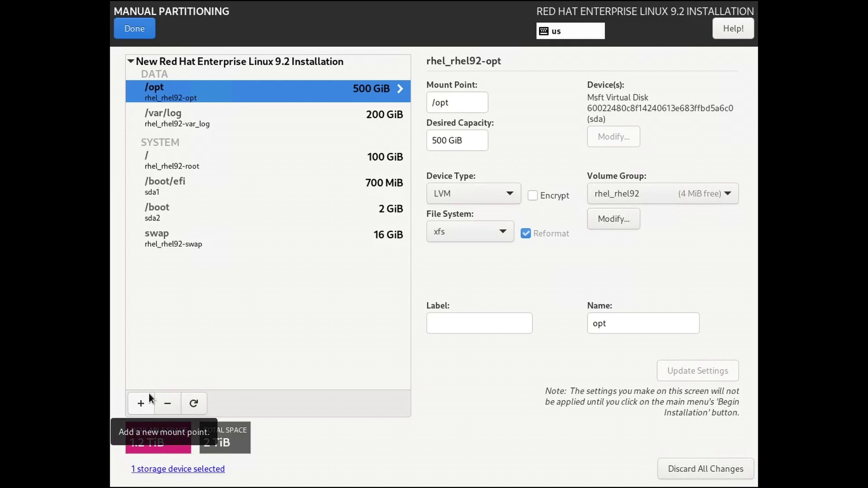
click(144, 396)
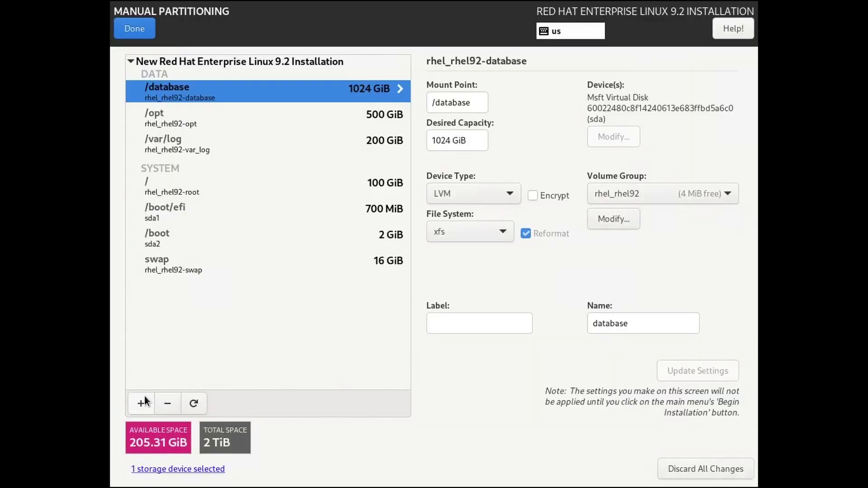
click(145, 396)
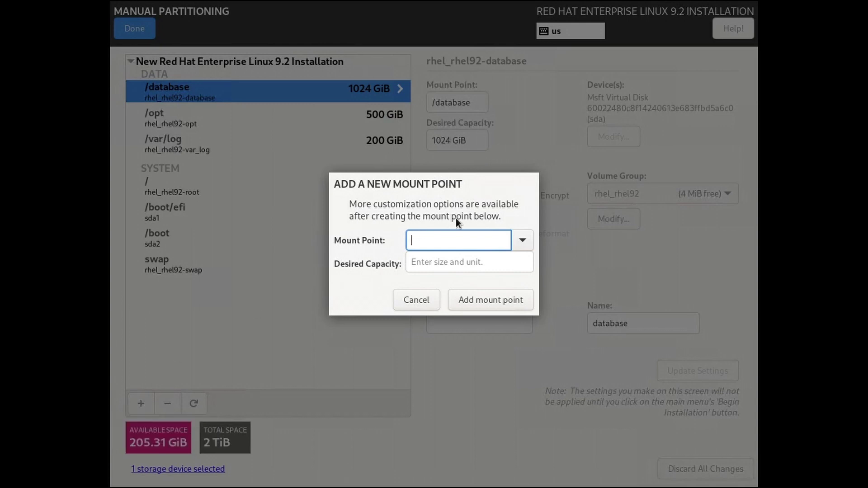
click(519, 248)
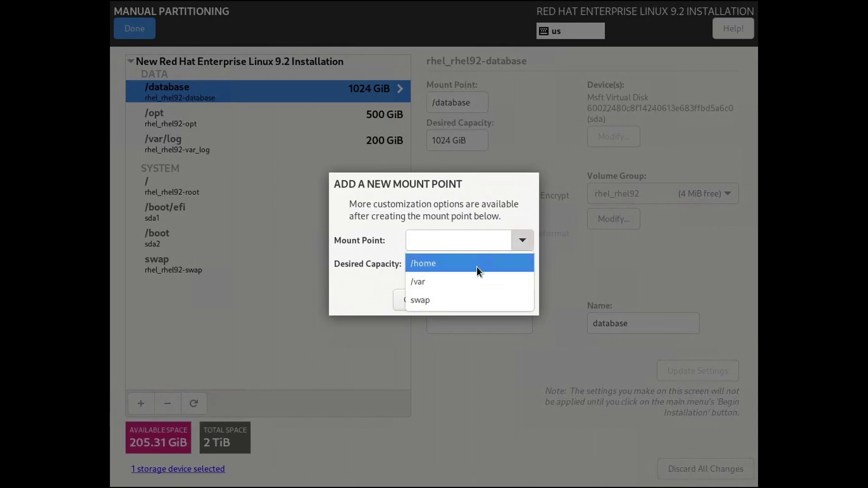
click(477, 266)
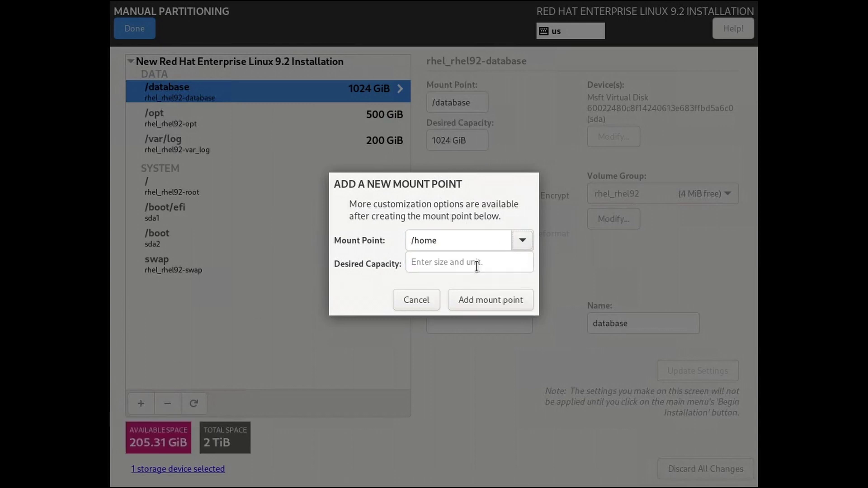
click(482, 301)
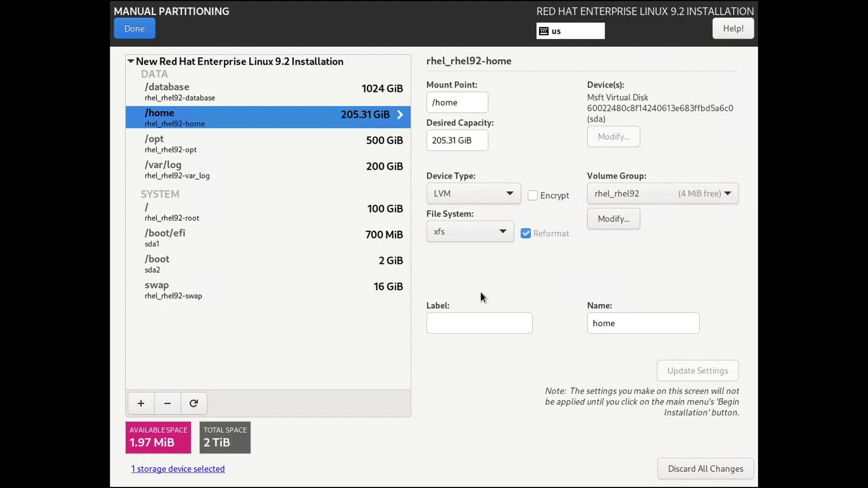
Change /var/log's device type to Standard Partition.
click(300, 175)
click(462, 196)
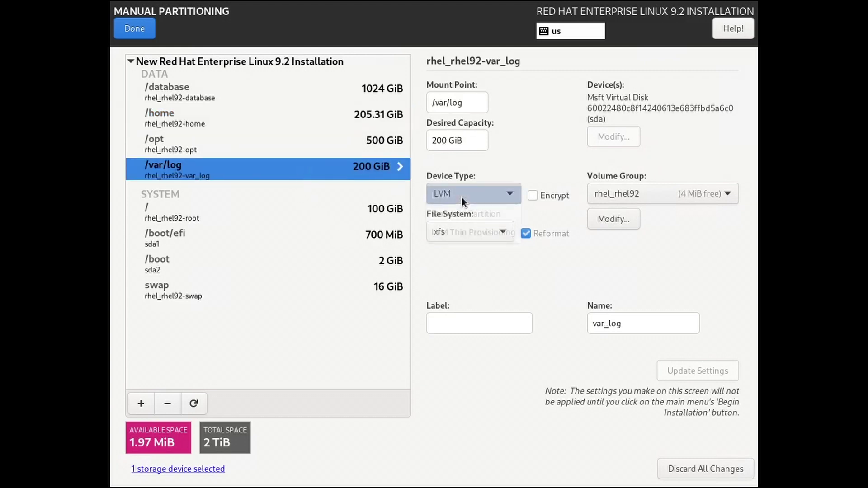
click(471, 213)
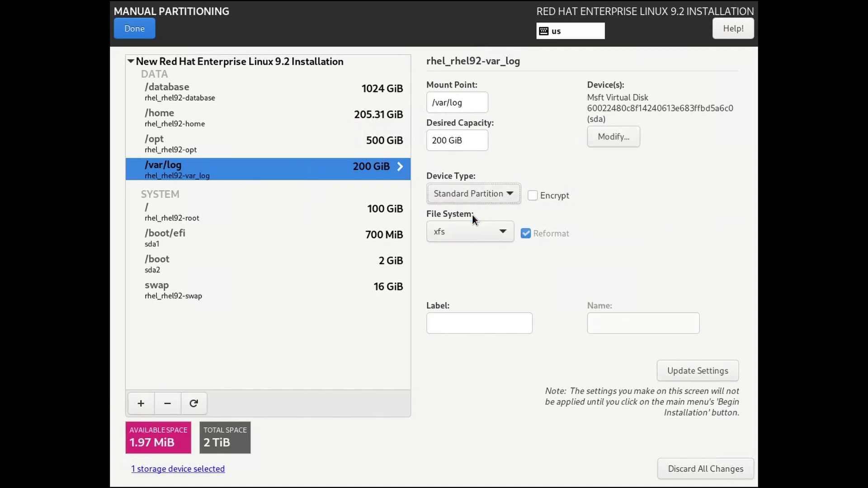
click(346, 171)
Switch the /opt volume's file system from xfs to ext4.
click(349, 152)
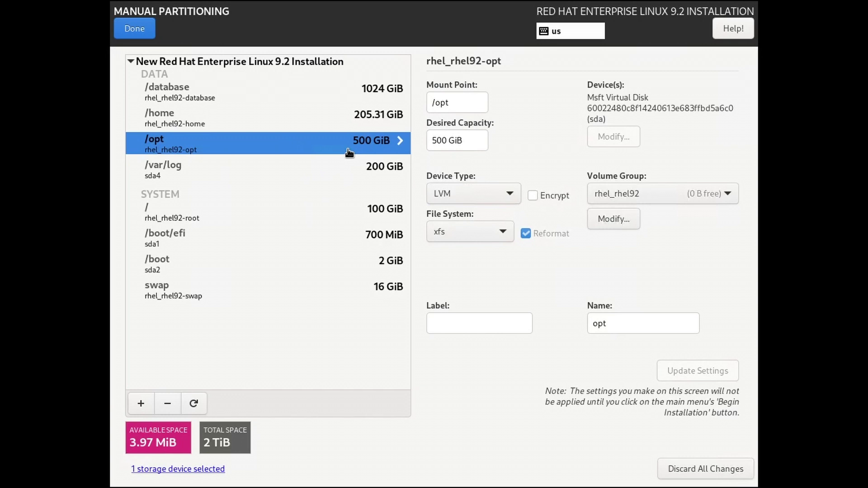
click(501, 236)
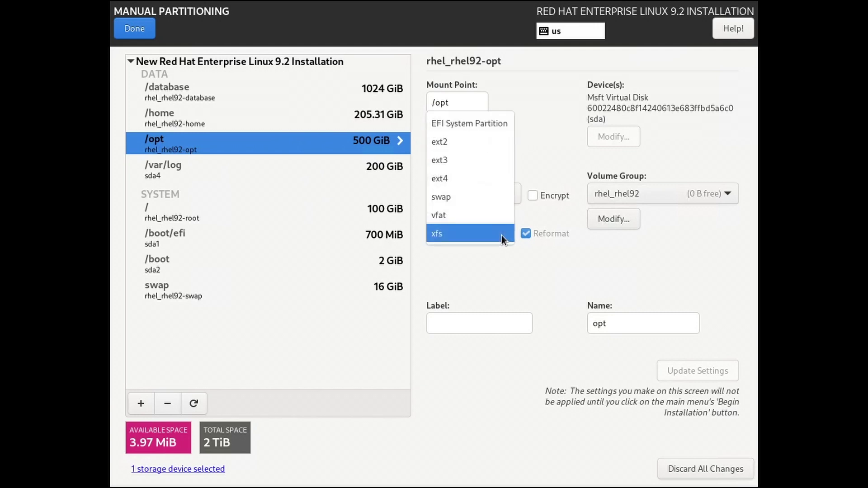
click(459, 180)
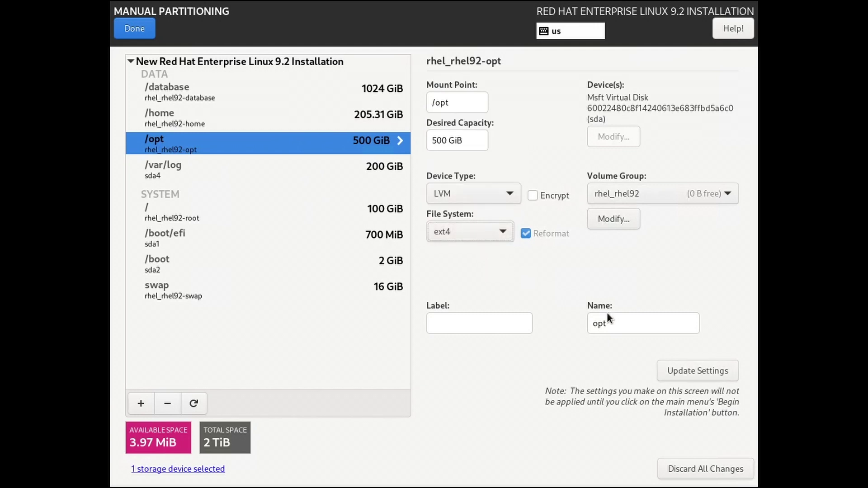
click(683, 370)
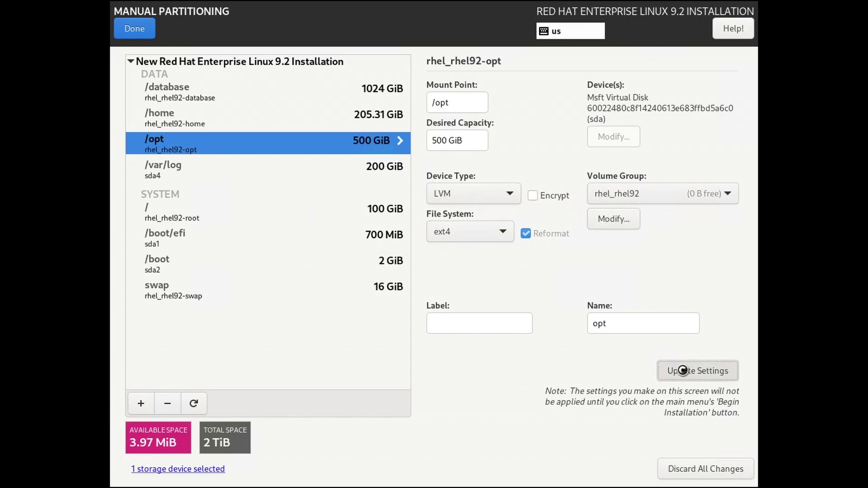
Finish manual partitioning and accept the summary of changes.
click(142, 29)
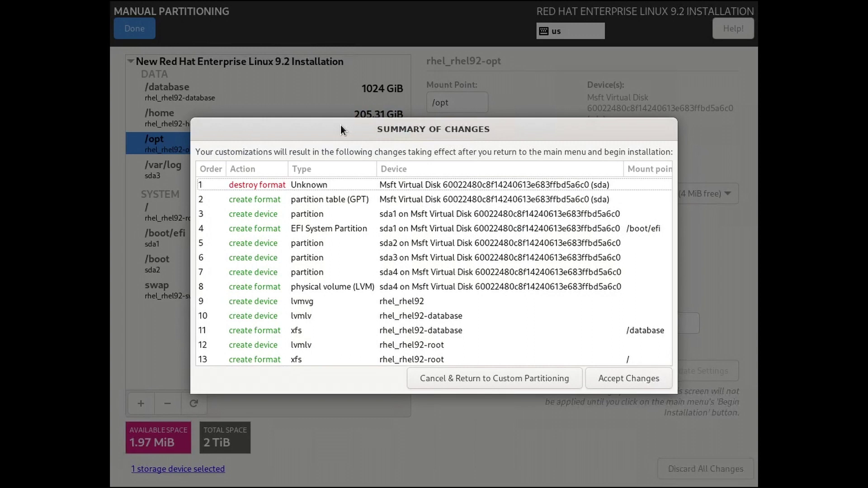
click(625, 384)
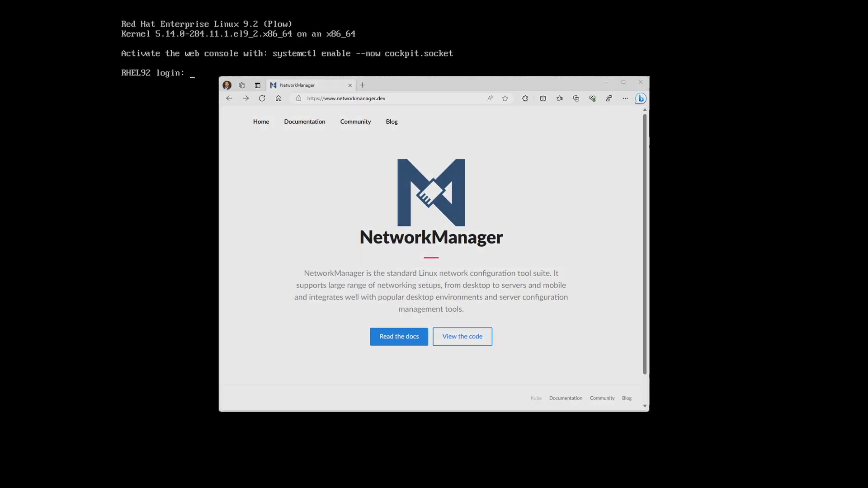
Log in with the user account and check interfaces with ip address and ifconfig, finding eth0 disconnected.
text(professa)
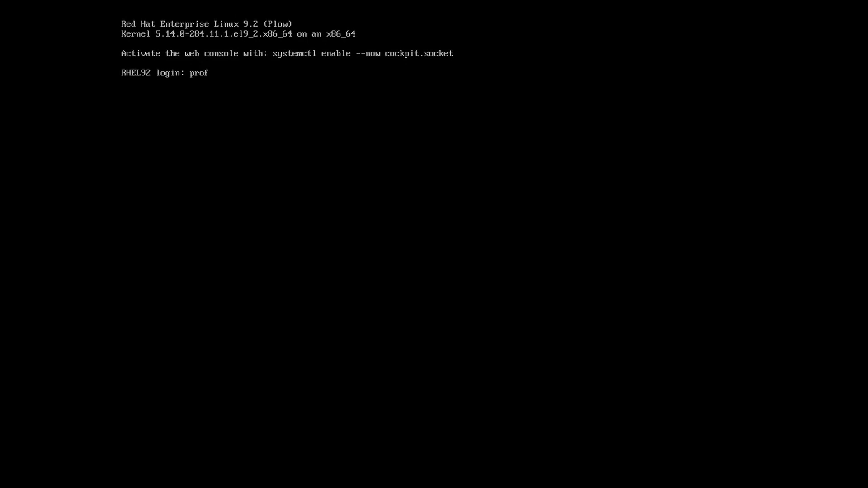
key(Return)
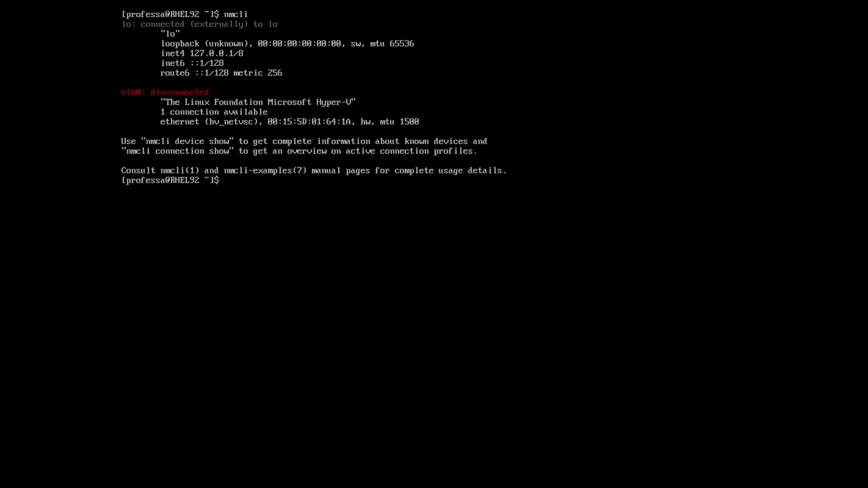
text(ip address)
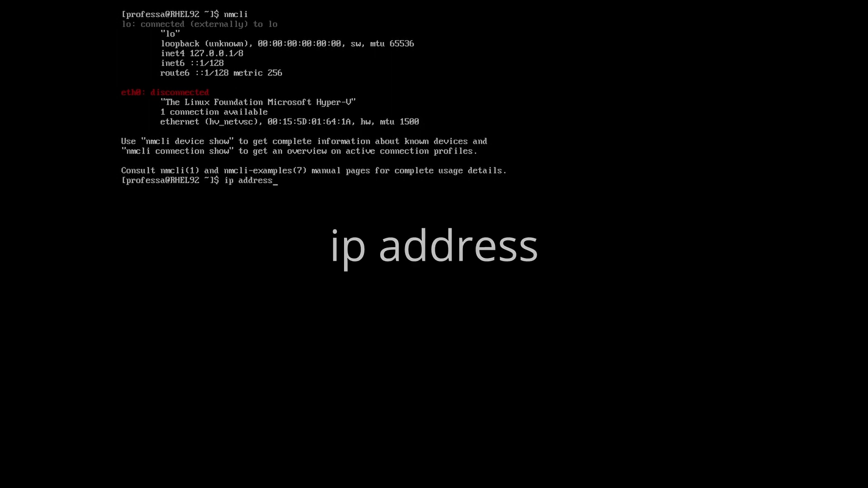
key(Return)
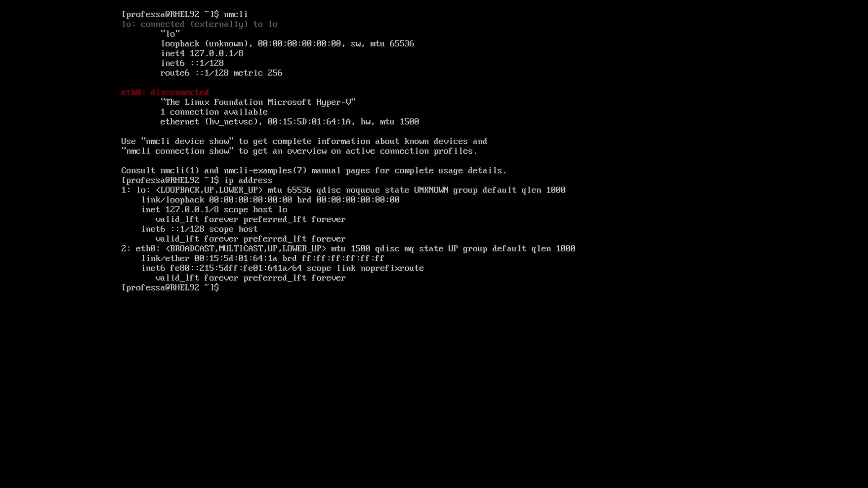
text(ifconfig)
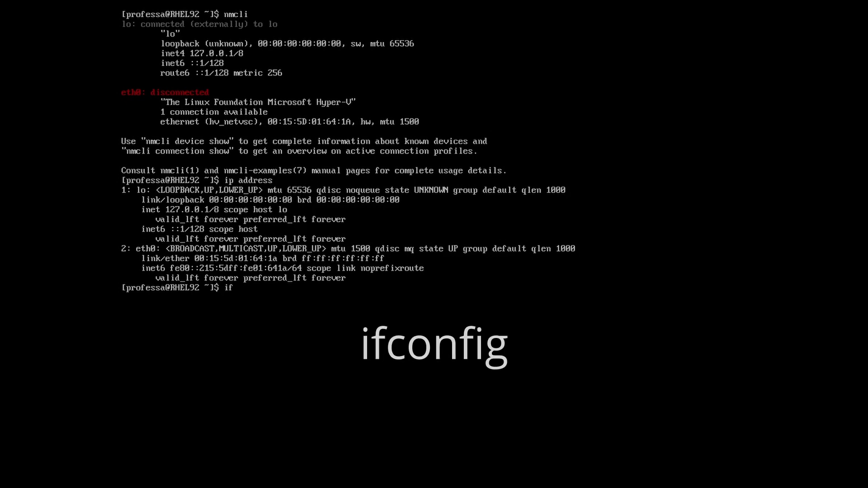
key(Return)
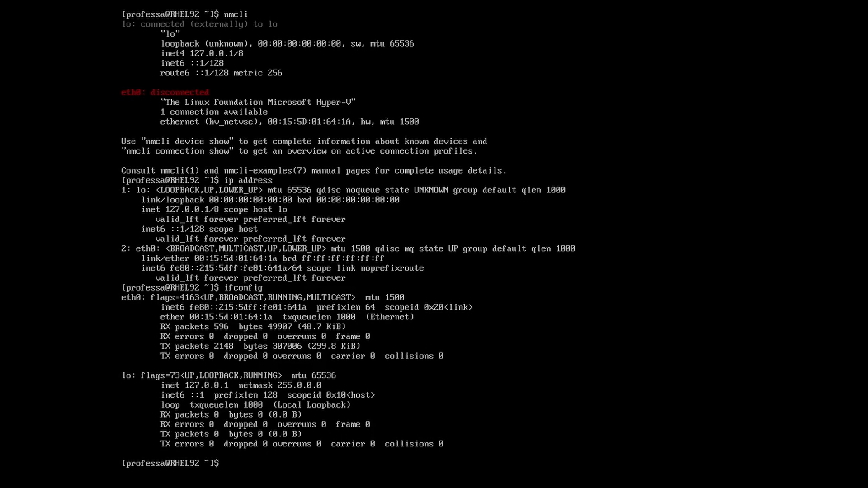
text(clear)
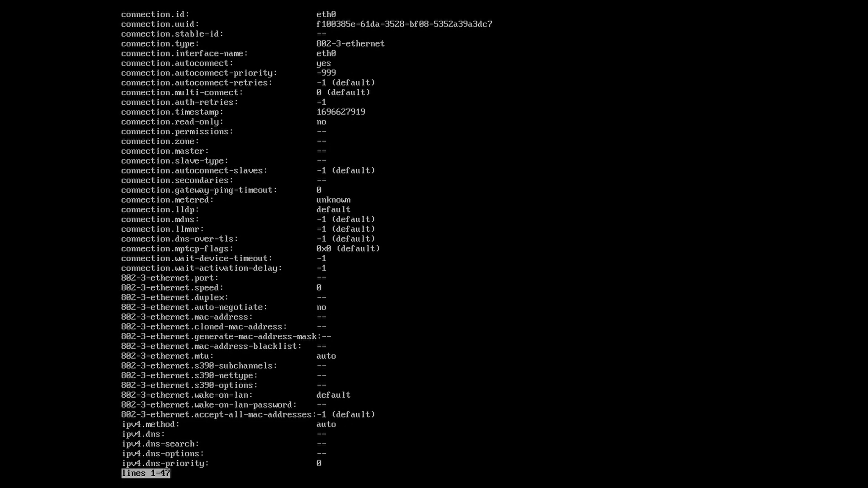
Filter eth0's connection profile with grep ipv4, showing method auto and empty addresses, gateway and DNS.
text(qclear)
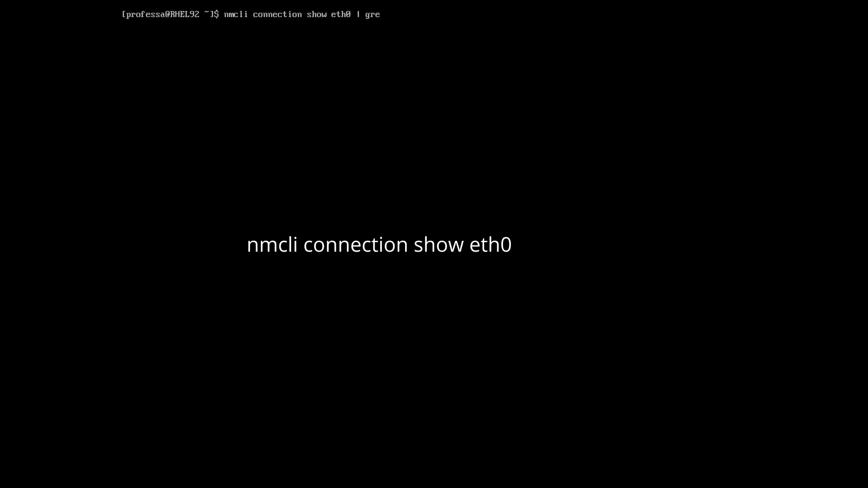
text(p ipv4)
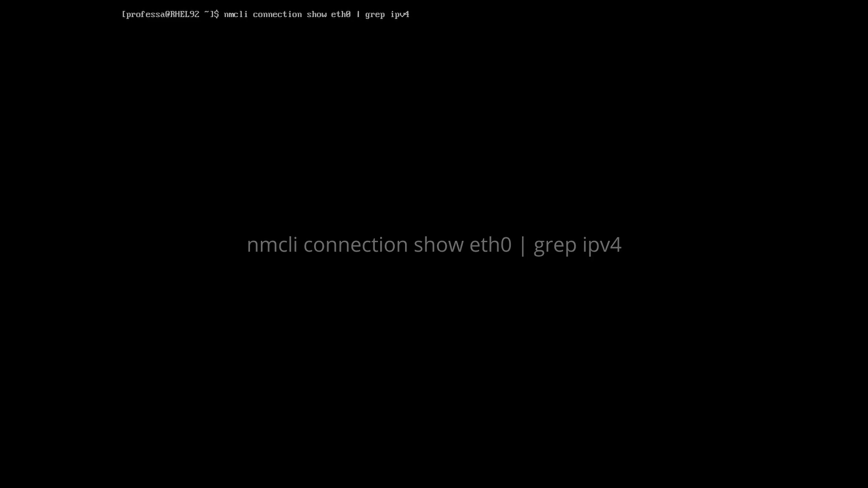
key(Return)
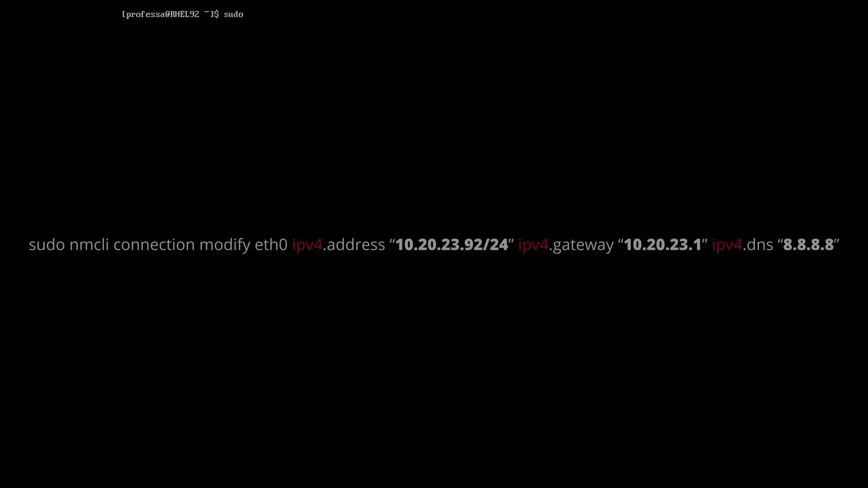
Give eth0 address 10.20.23.92/24, gateway 10.20.23.1, DNS 8.8.8.8 and IPv4 method manual.
text( modif)
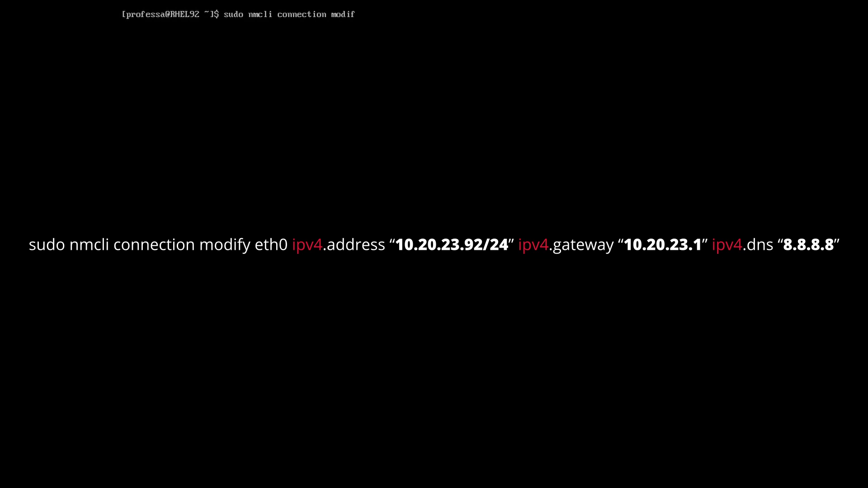
text(y eth0 ipv4.address "10.20.23.9)
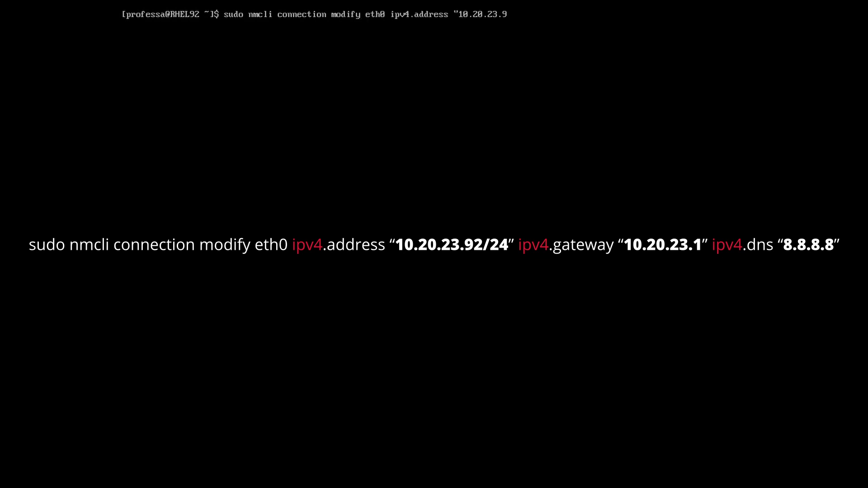
text(2/24" ipv4.gate)
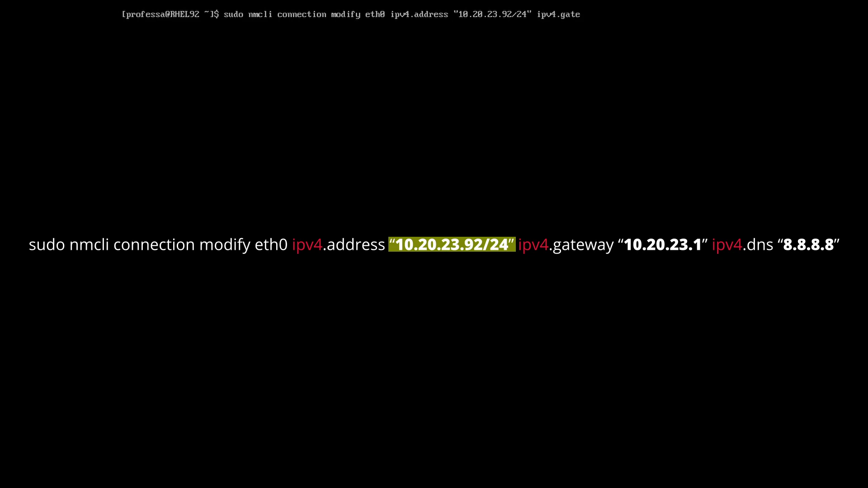
text(way "10.20.23.1" ipv4.dns "8.8.8.8")
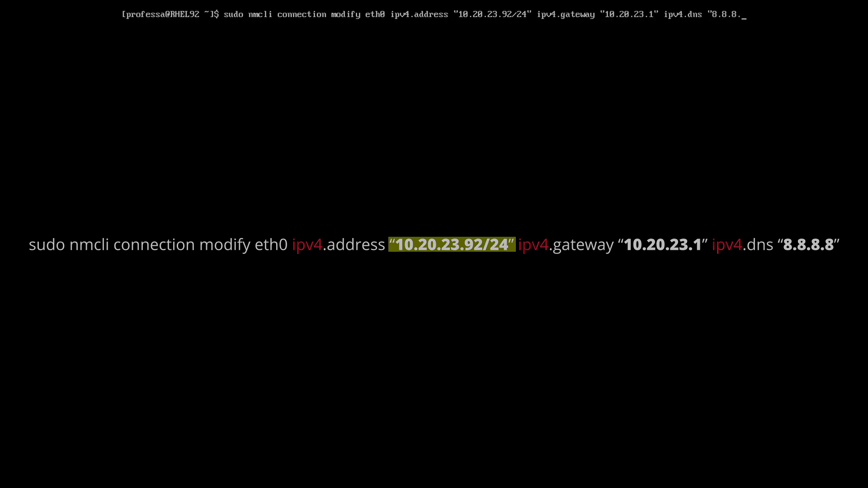
key(Return)
key(Return)
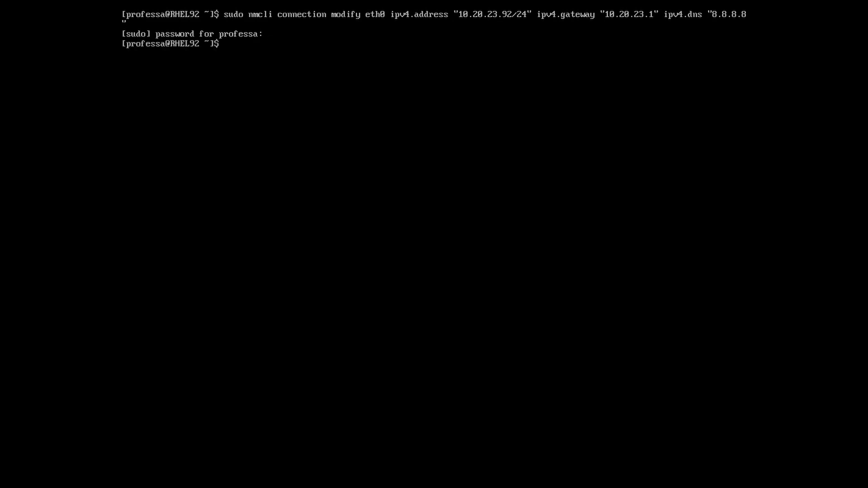
text(sudo nmcli co)
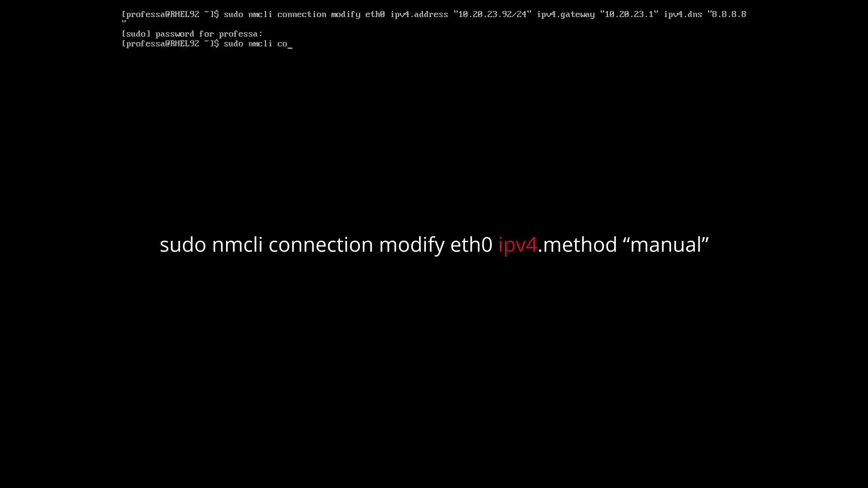
text(nnection modify eth0 ipv4.method "manual")
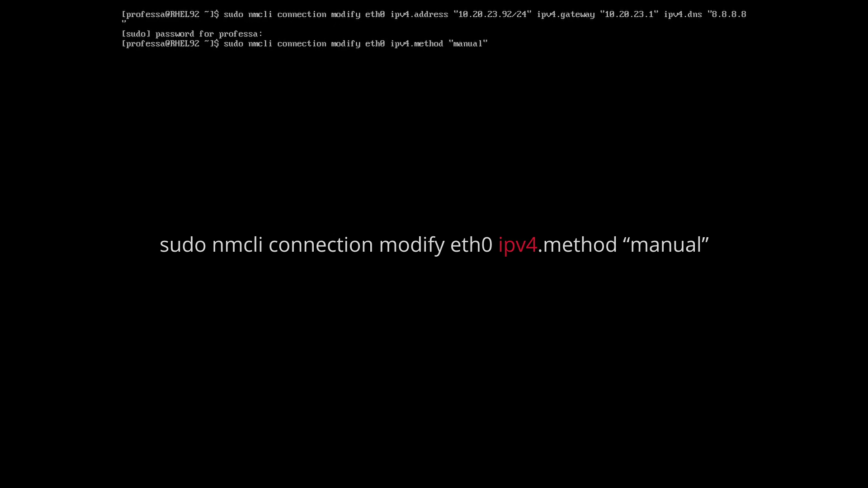
key(Return)
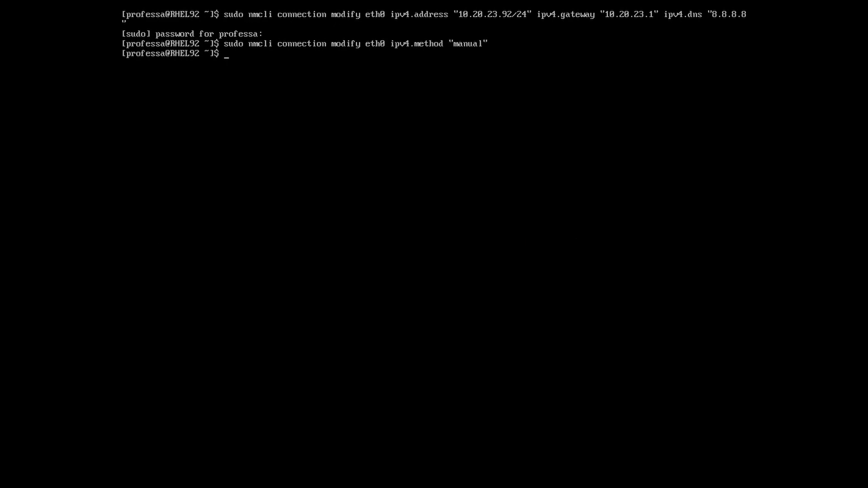
Restart the eth0 connection with nmcli down and up to apply the static settings.
text(sudo nmcli connection down eth0)
key(Return)
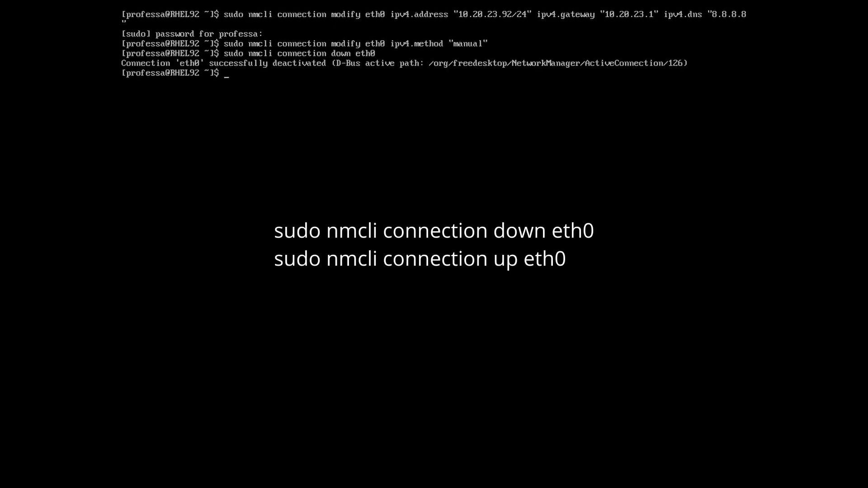
text(sudo nmcli connection up eth0)
key(Return)
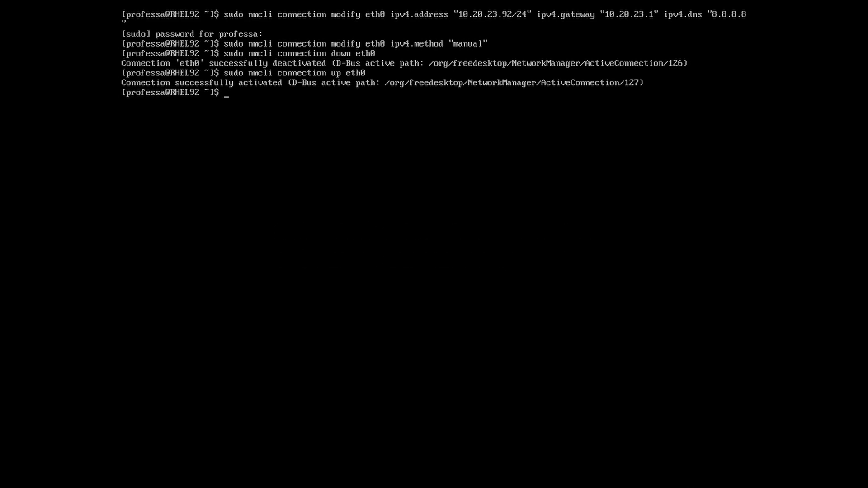
Verify eth0 now has 10.20.23.92/24 using nmcli, ip address and ifconfig.
key(Return)
key(Return)
text(nmcli)
key(Return)
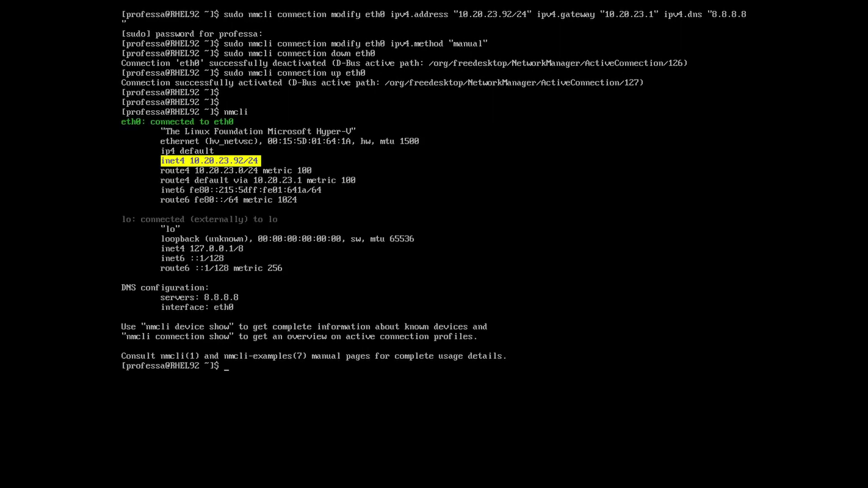
text(ip address)
key(Return)
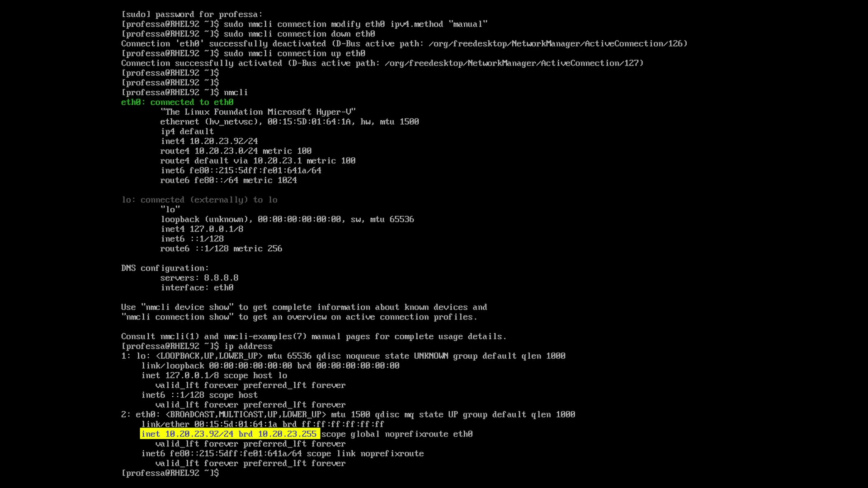
text(ifconfig)
key(Return)
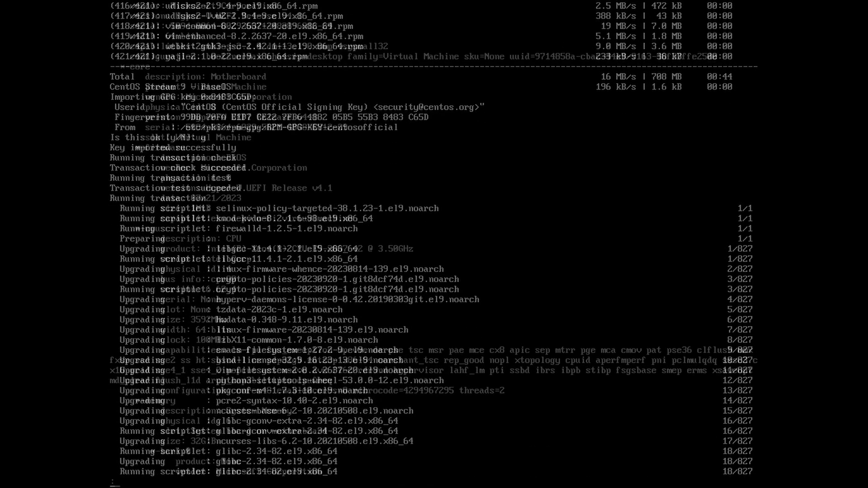
Scroll back up the lshw hardware listing to the firmware, CPU and memory sections.
key(Up)
key(Up)
key(Up)
key(Up)
key(Up)
key(Up)
key(Up)
key(Up)
key(Up)
key(Up)
key(Up)
key(Up)
key(Up)
key(Up)
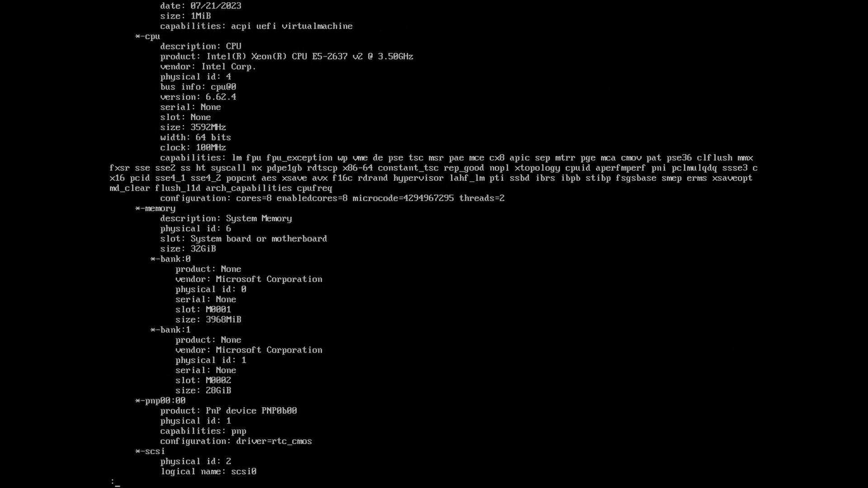